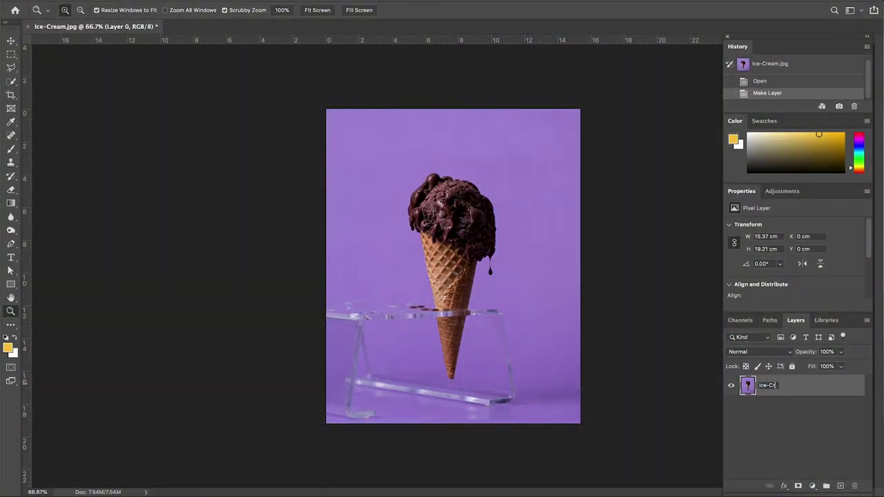
- Name the photo layer Ice-Cream and drag Background.jpg from Finder onto the canvas
text(eam)
key(Return)
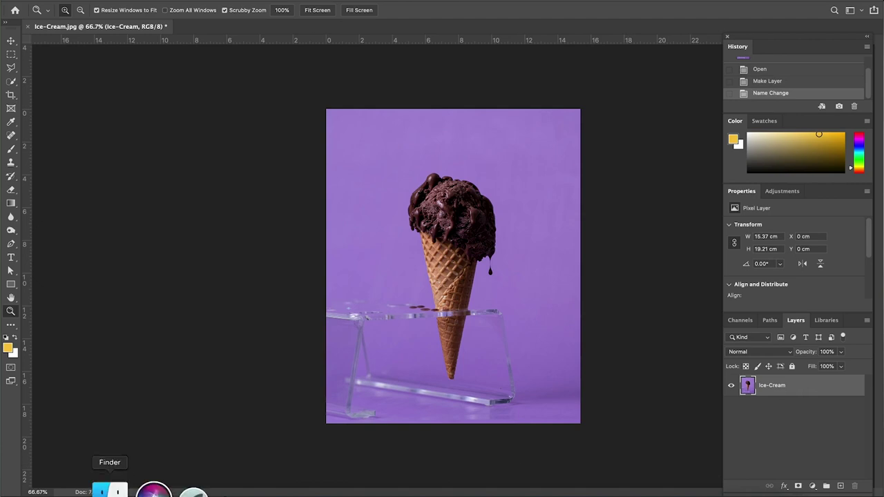
click(90, 489)
click(376, 84)
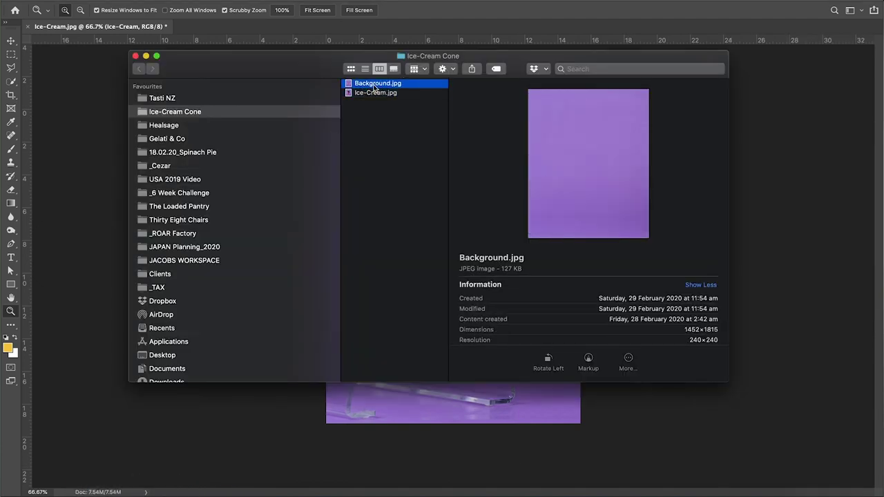
right_click(376, 88)
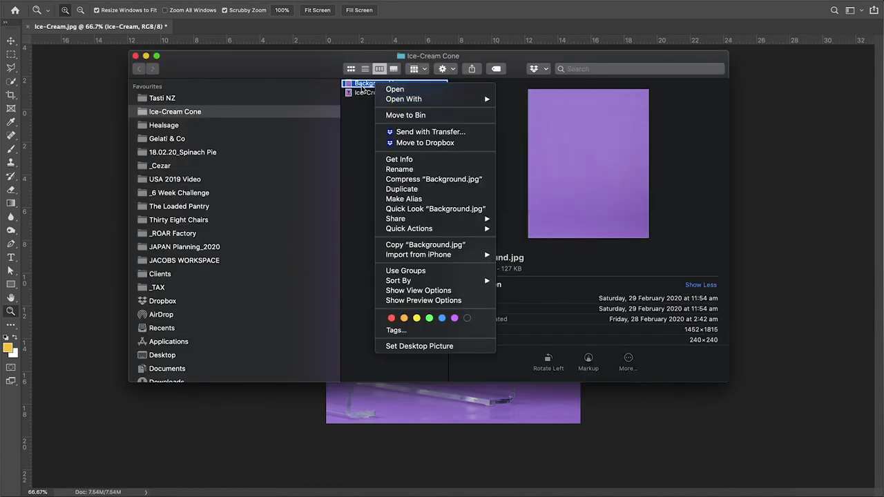
click(356, 86)
drag(357, 86, 725, 186)
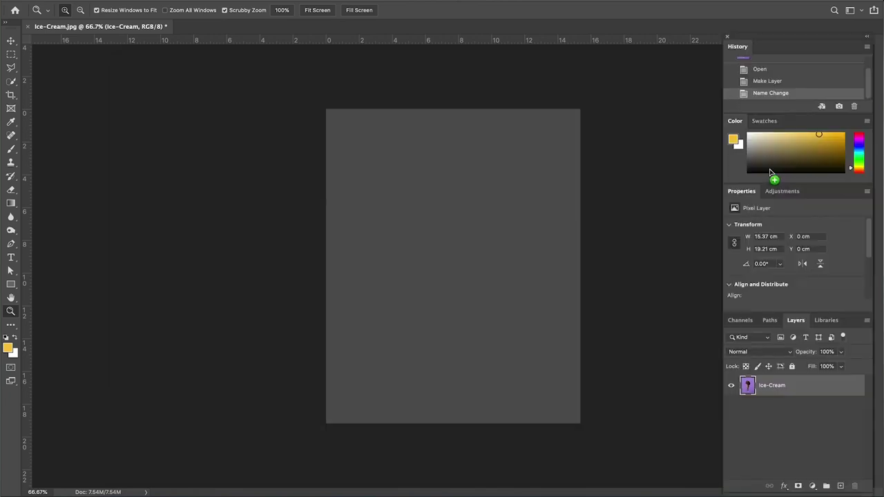
- Commit the placed Background.jpg, move it below Ice-Cream, and add a layer mask to Ice-Cream
key(Return)
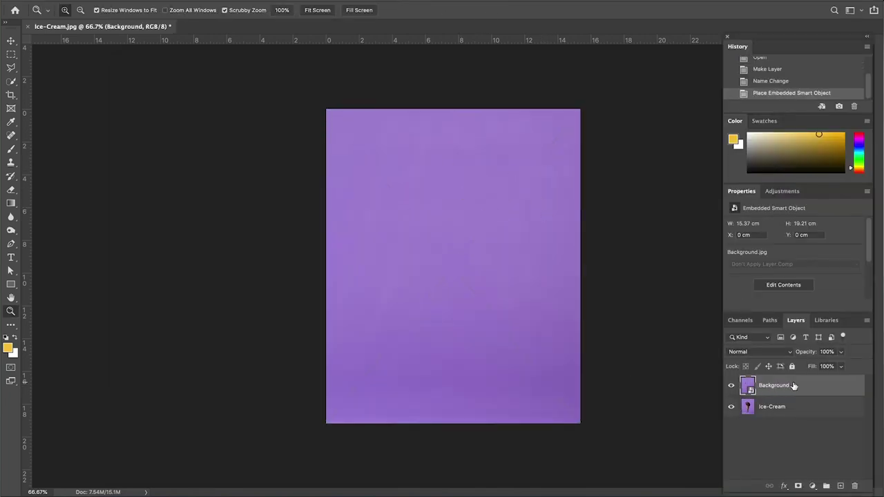
click(732, 387)
click(732, 387)
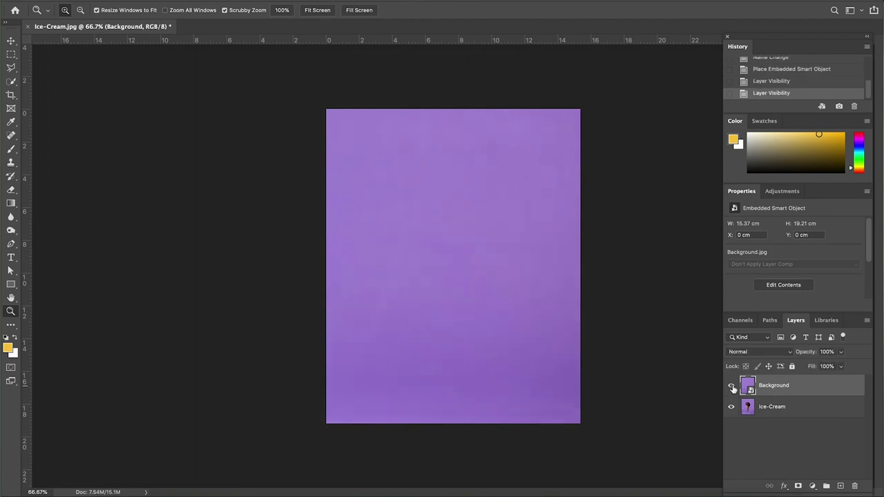
click(732, 387)
click(732, 387)
drag(751, 390, 746, 421)
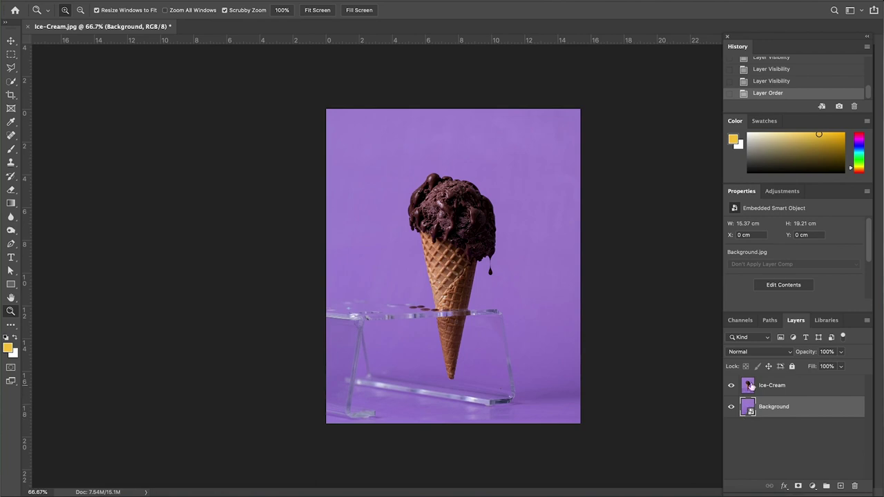
click(749, 389)
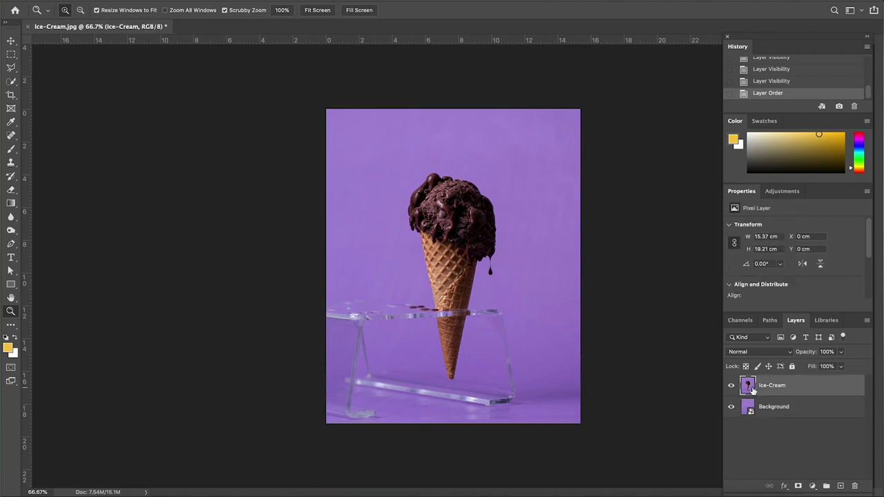
click(797, 486)
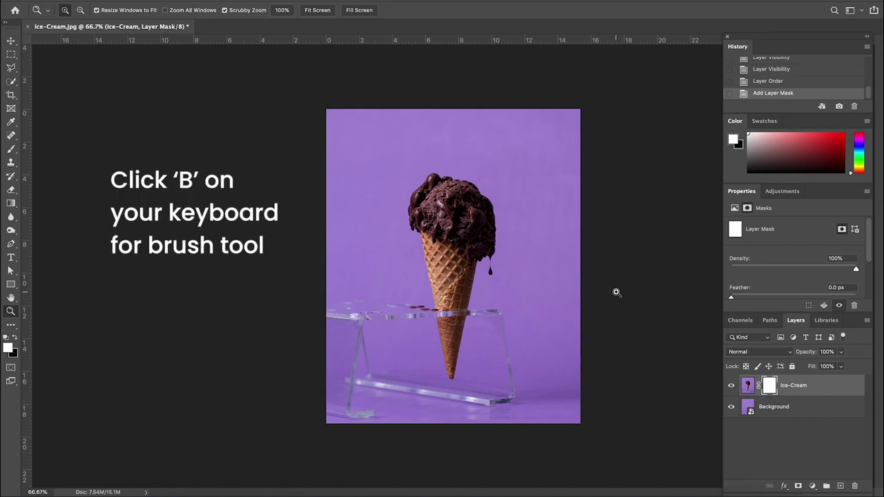
- Select the Brush tool and make black the foreground colour
key(b)
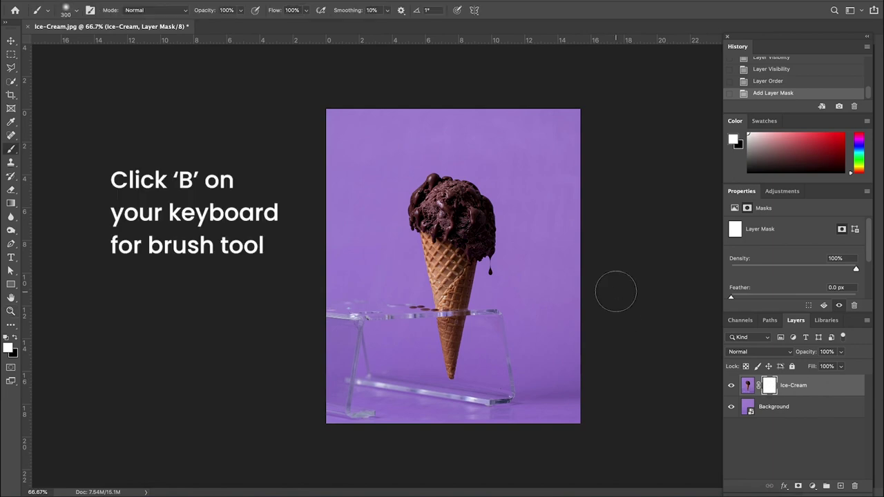
click(15, 355)
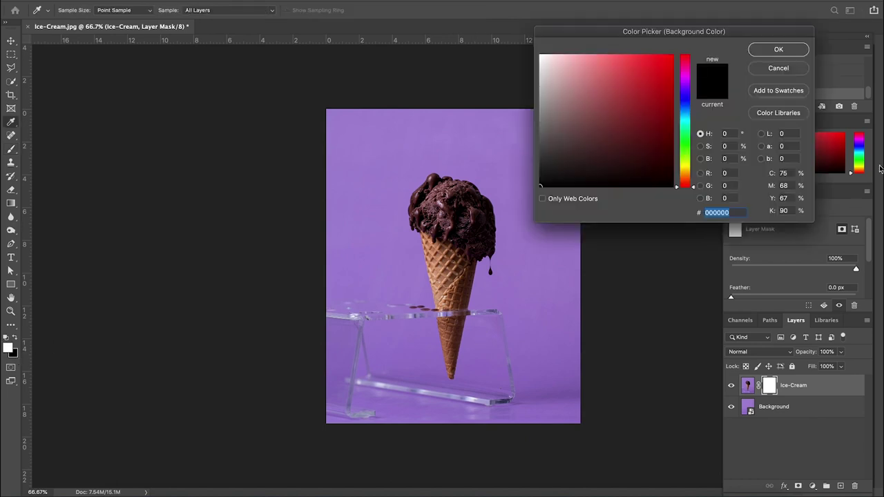
click(779, 68)
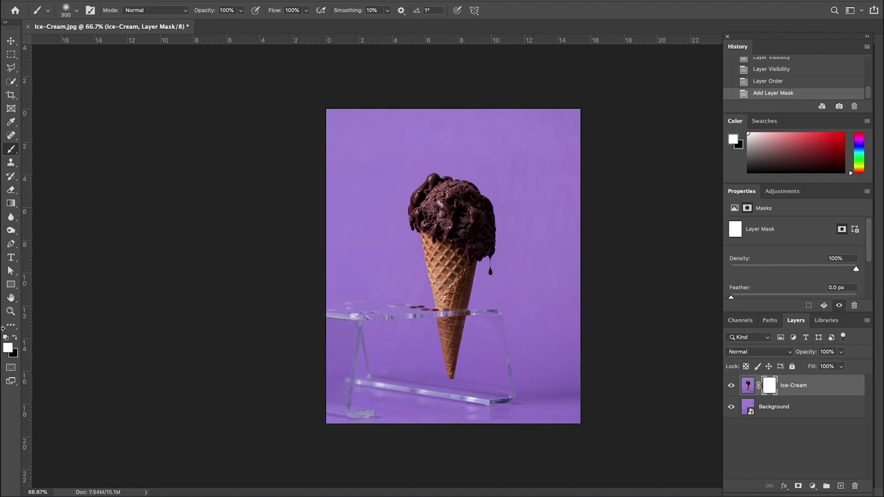
click(11, 354)
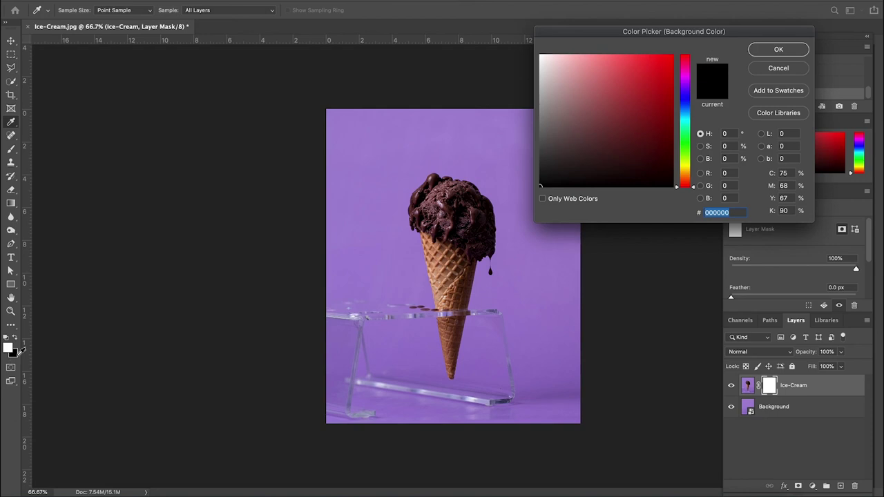
click(776, 67)
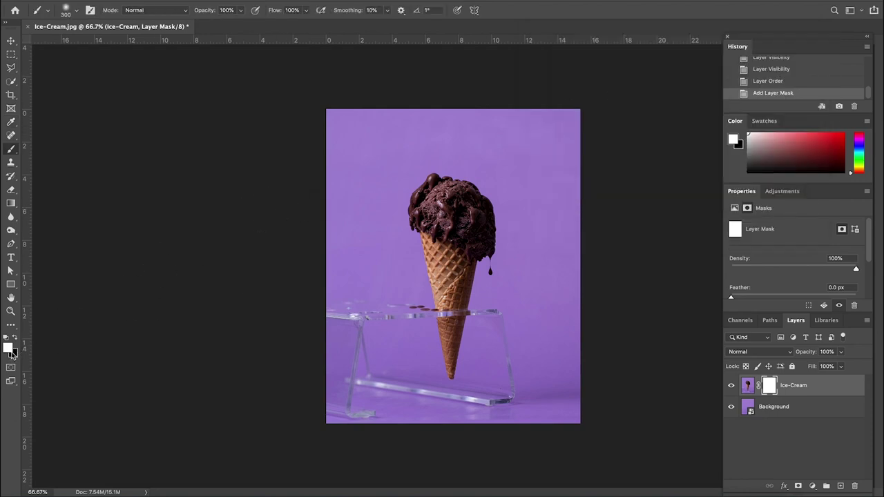
key(x)
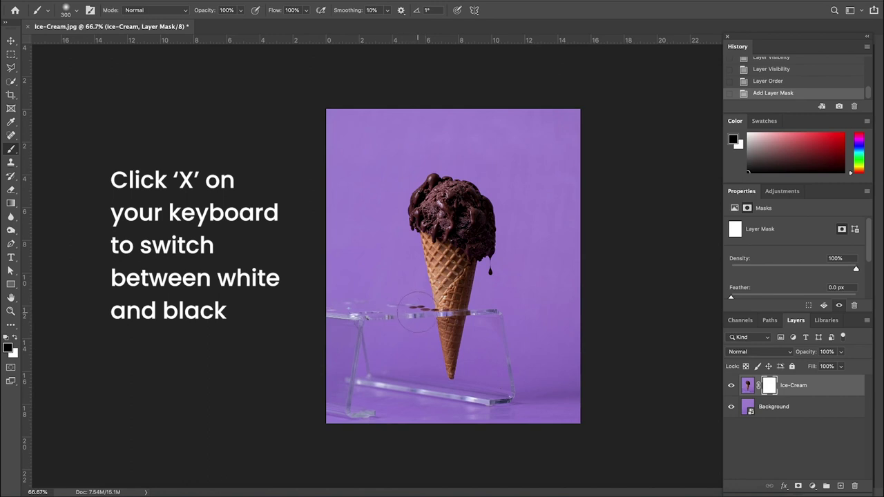
- Paint out the stand's left top edge and left leg on the mask, then undo the last stroke
drag(416, 311, 344, 311)
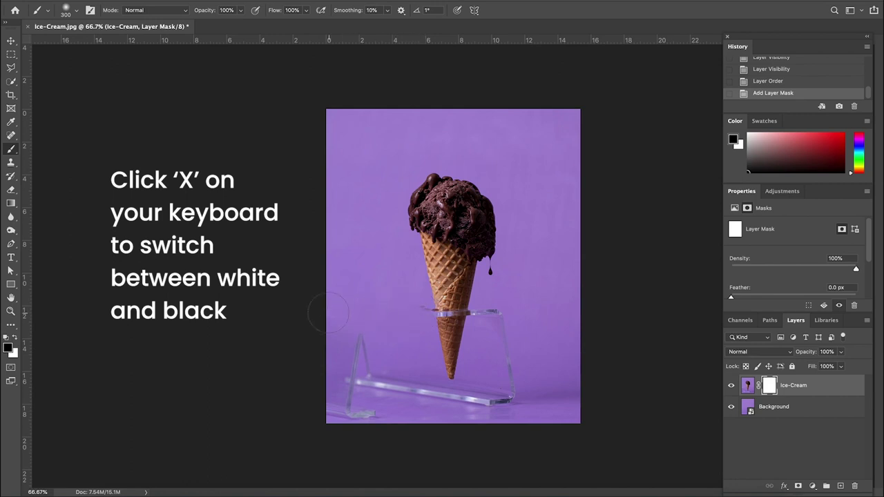
drag(334, 314, 337, 378)
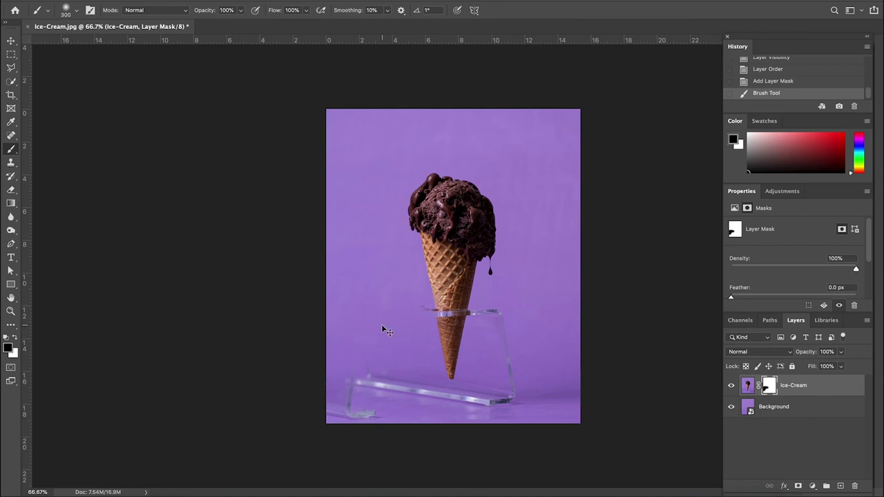
key(ctrl+z)
- Zoom in on the stand, shrink the brush, and repaint the undone mask stroke
key(ctrl+plus)
key(ctrl+plus)
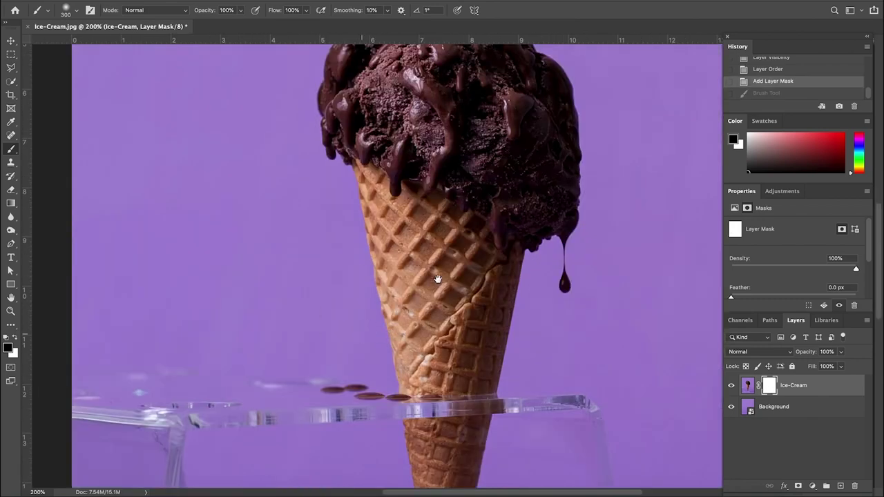
drag(437, 278, 527, 212)
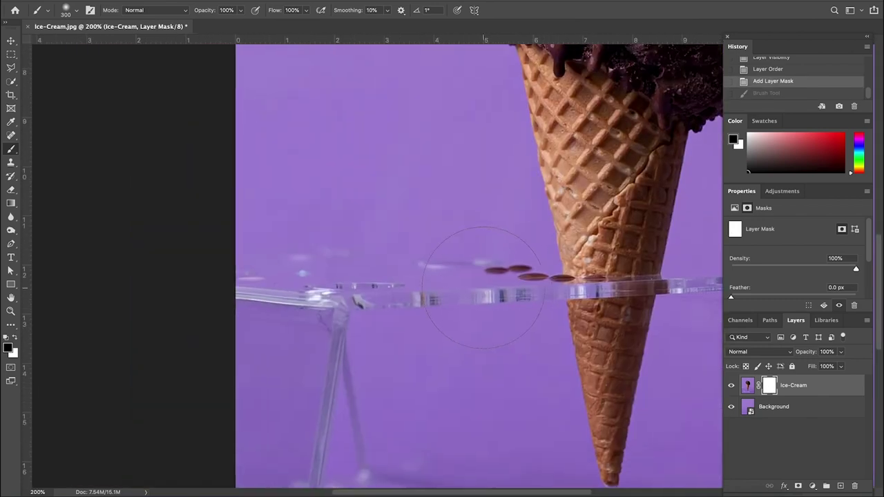
key(bracketleft)
click(77, 13)
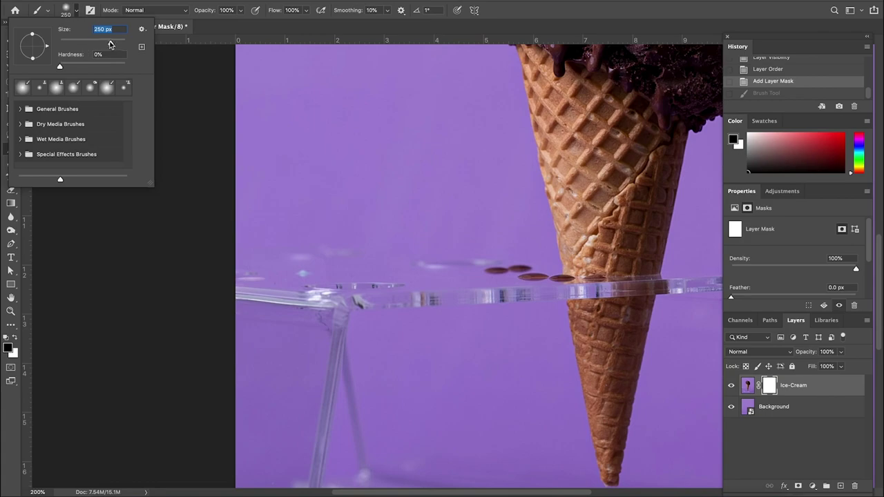
drag(113, 43, 83, 44)
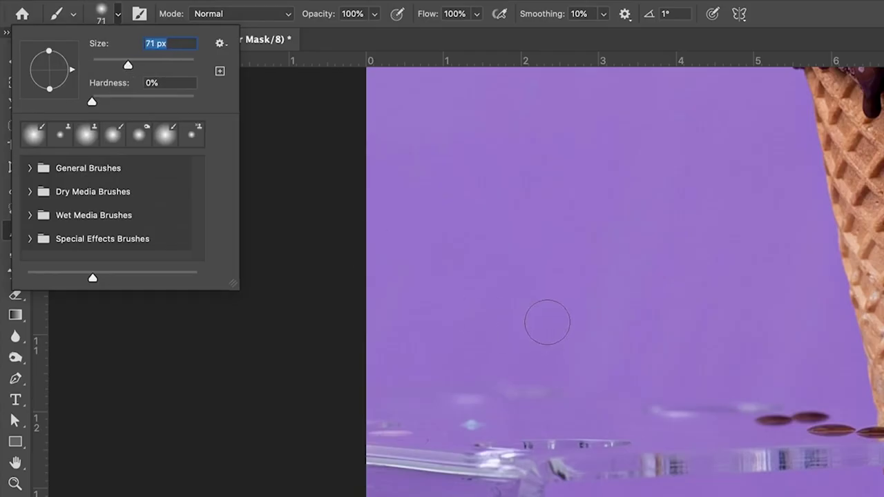
click(541, 400)
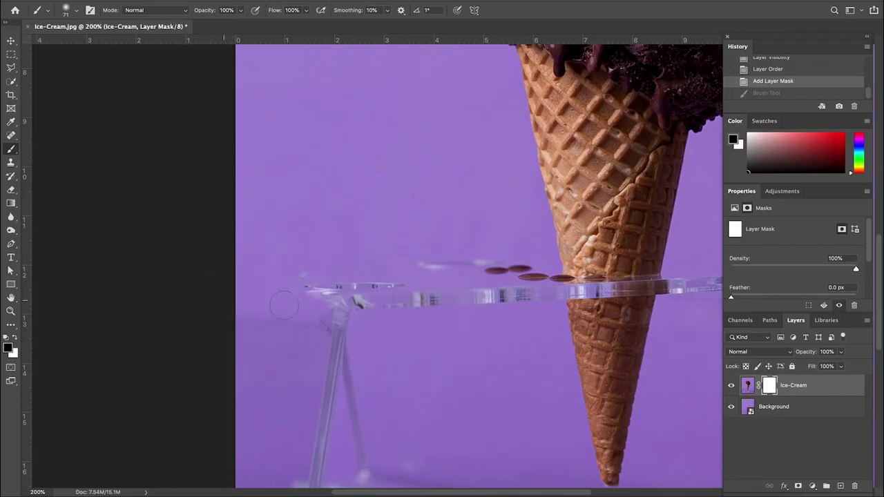
click(249, 325)
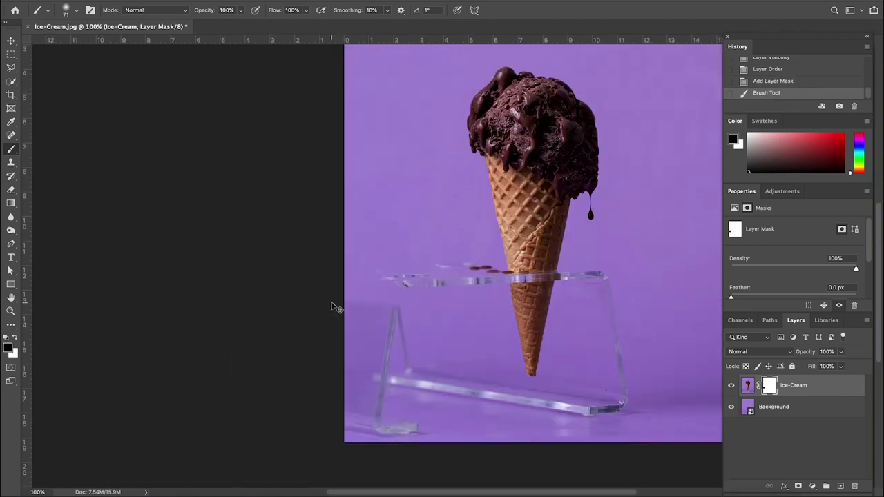
key(ctrl+minus)
- With a 134 px brush, mask out the stand's left edge, left leg and base corner
click(76, 11)
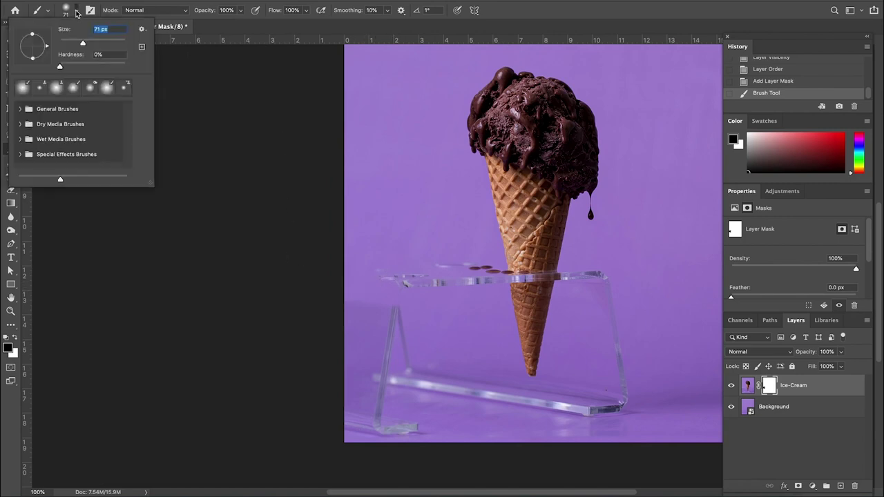
drag(93, 46, 102, 46)
click(391, 281)
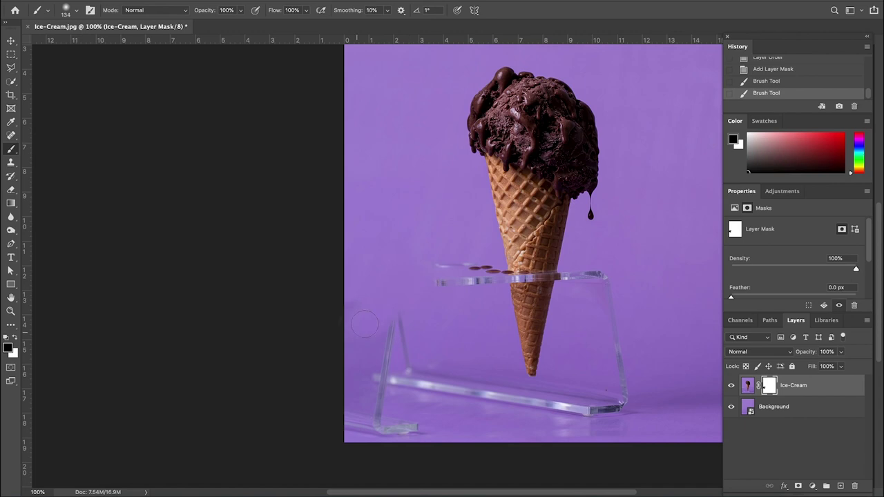
click(389, 335)
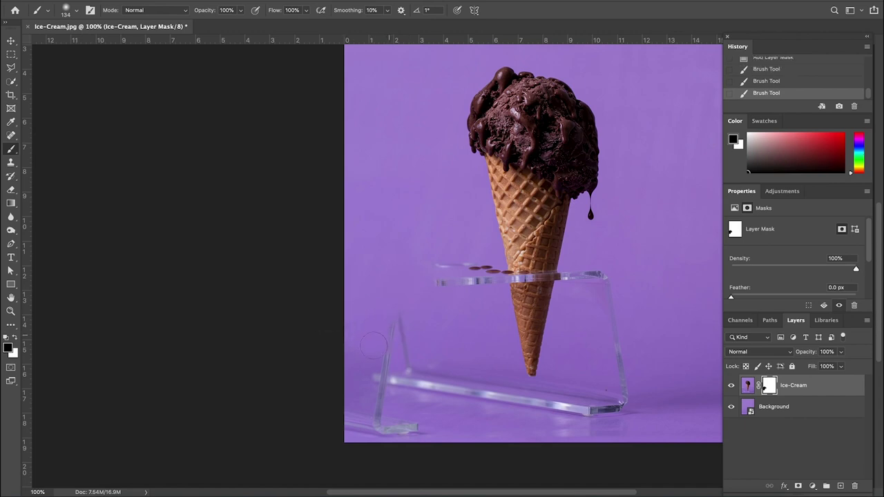
mouse_move(377, 361)
mouse_down()
mouse_move(399, 330)
mouse_move(350, 398)
mouse_move(346, 359)
mouse_move(386, 388)
mouse_move(398, 425)
mouse_move(327, 424)
mouse_move(397, 424)
mouse_up()
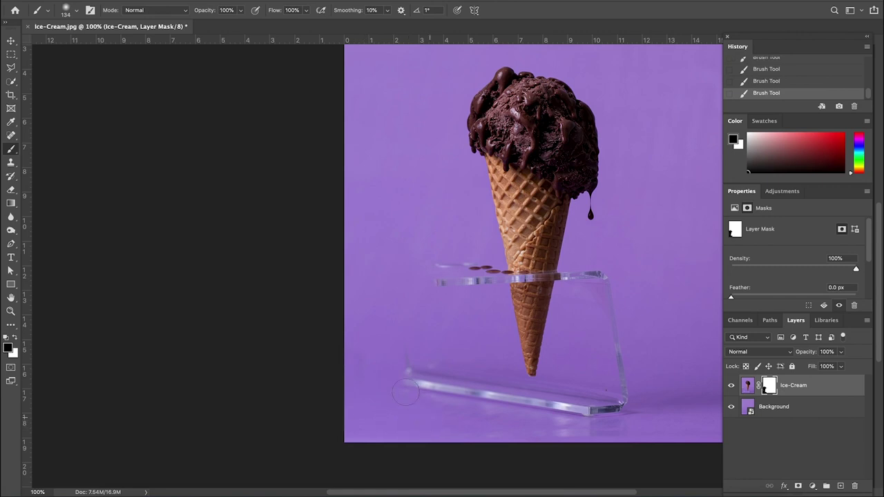
drag(429, 398, 404, 374)
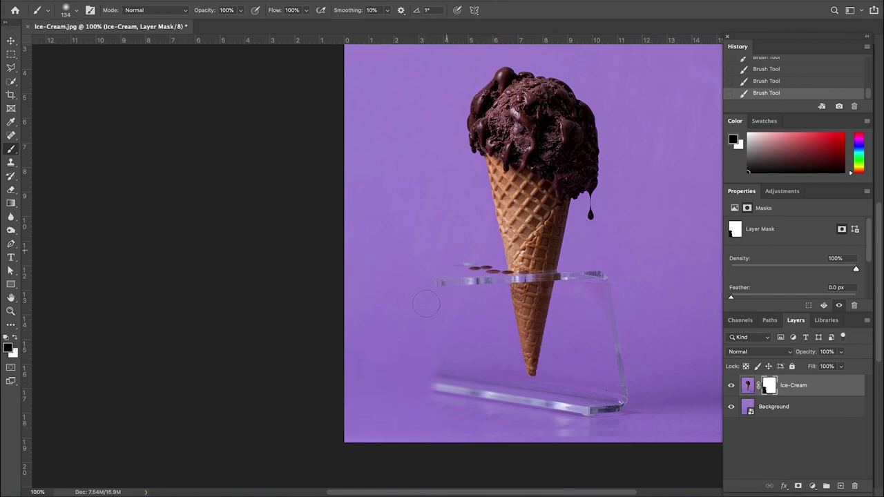
- Enlarge the brush and mask the acrylic bar's left end, the base, and the ring's right end
click(76, 9)
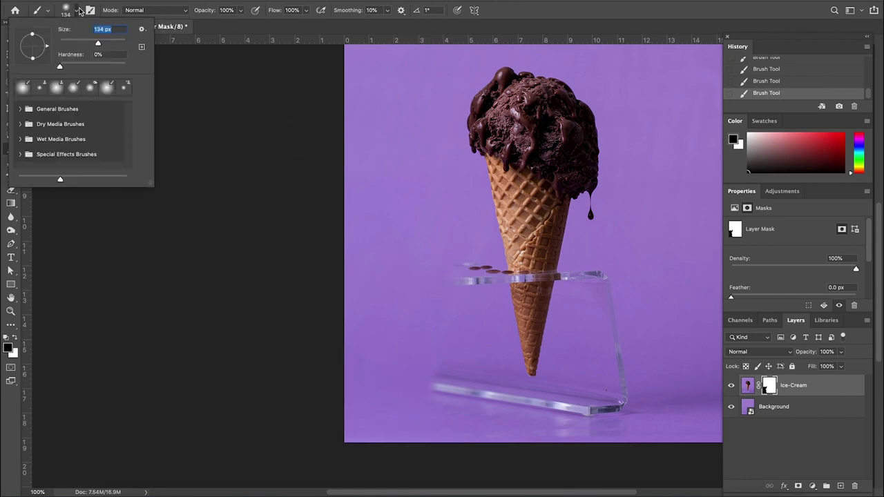
drag(100, 45, 107, 47)
drag(469, 268, 498, 269)
mouse_move(441, 384)
mouse_down()
mouse_move(406, 415)
mouse_move(455, 387)
mouse_move(475, 404)
mouse_up()
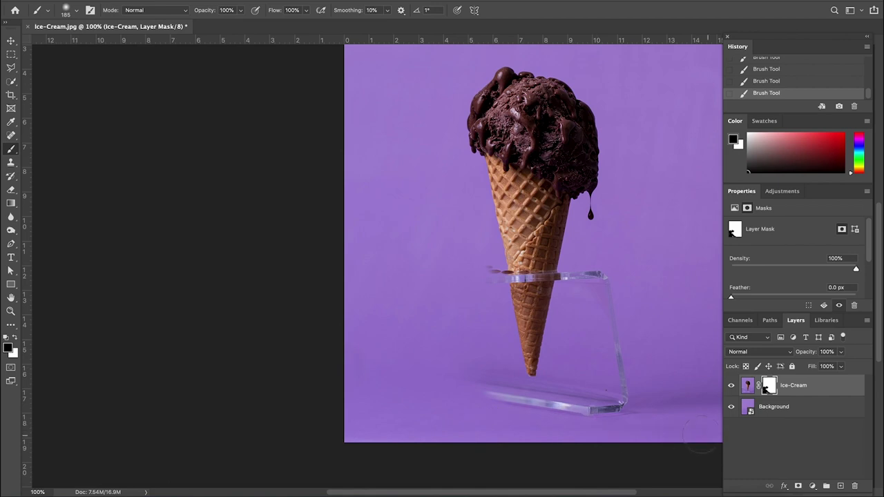
mouse_move(623, 391)
mouse_down()
mouse_move(532, 390)
mouse_move(486, 415)
mouse_move(499, 414)
mouse_move(451, 415)
mouse_move(560, 423)
mouse_move(376, 396)
mouse_up()
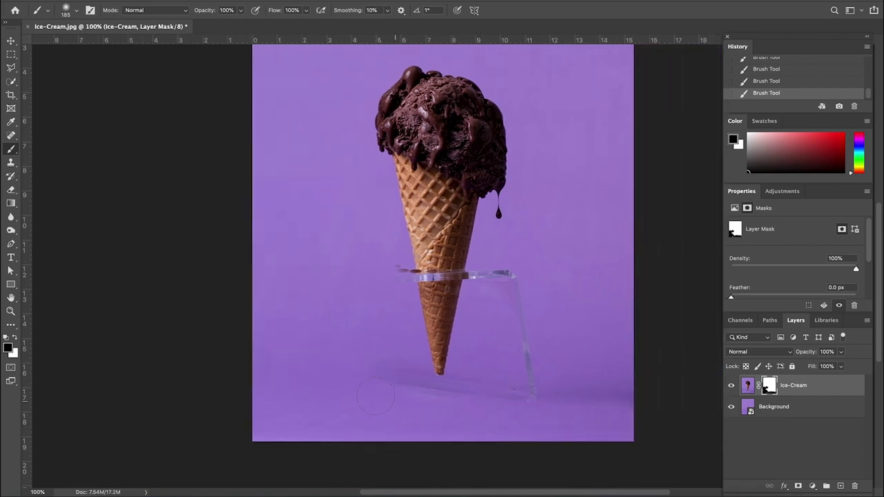
drag(514, 287, 502, 287)
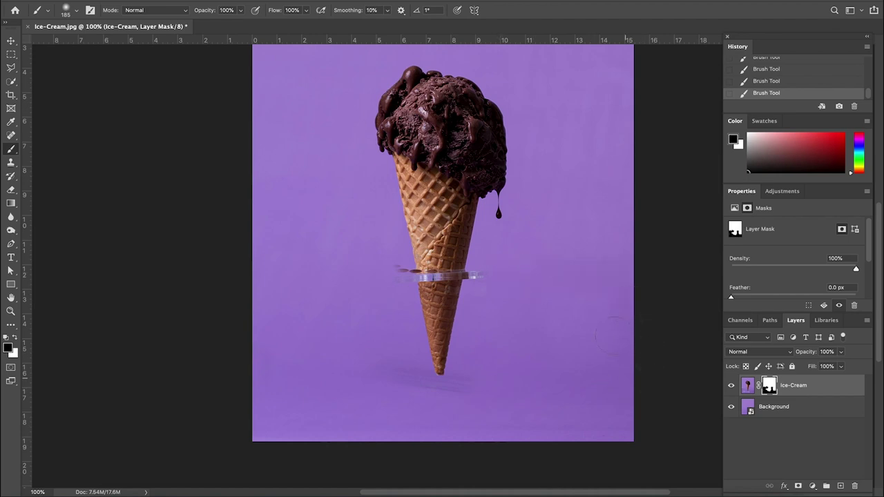
key(ctrl+plus)
key(ctrl+plus)
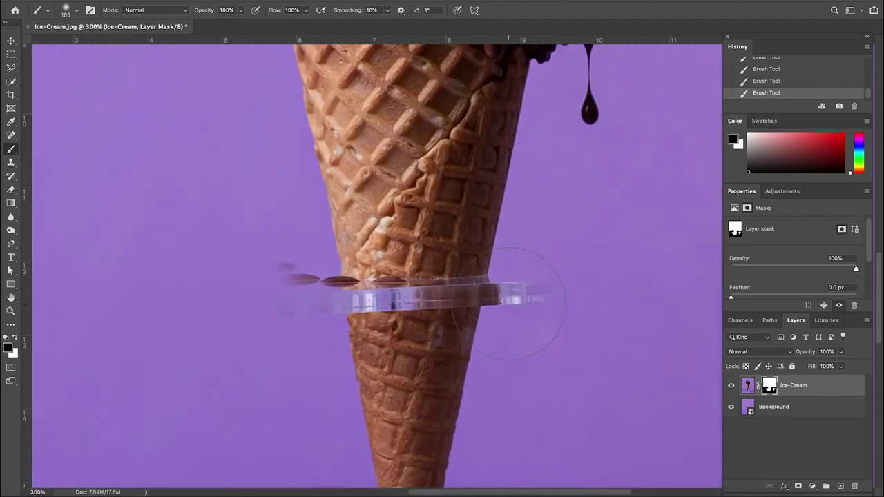
key(ctrl+minus)
key(ctrl+minus)
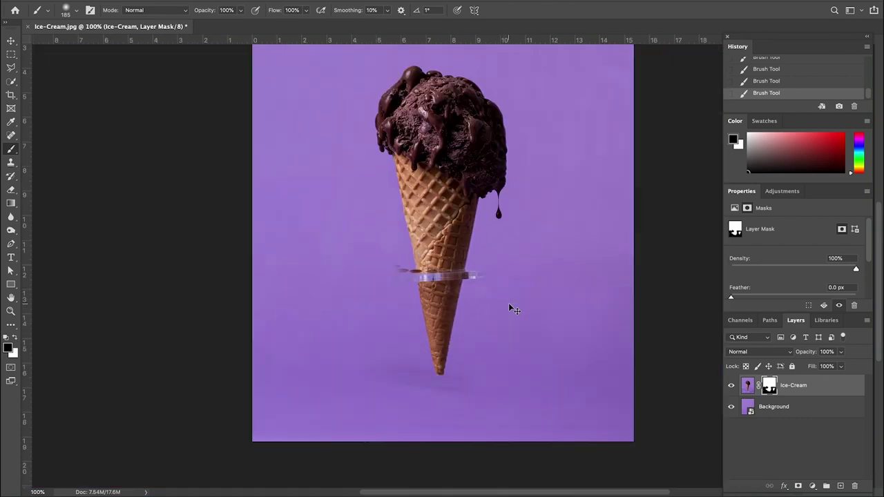
key(ctrl+plus)
key(ctrl+plus)
key(ctrl+minus)
key(ctrl+minus)
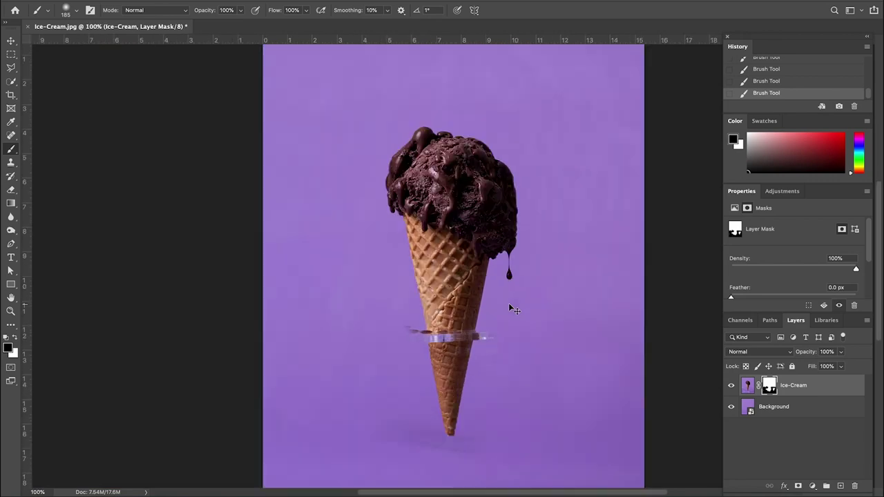
key(ctrl+plus)
key(ctrl+plus)
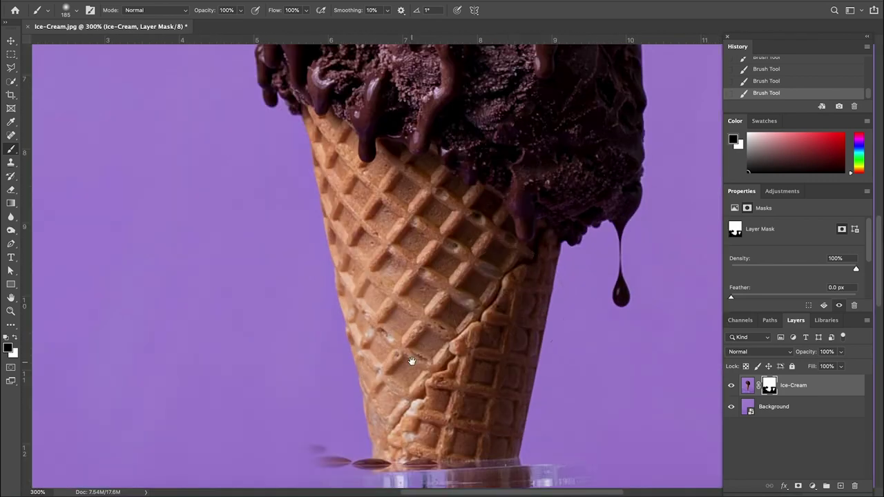
- Lasso the ring leftovers left of the cone and paint them out on the mask
drag(412, 424, 466, 245)
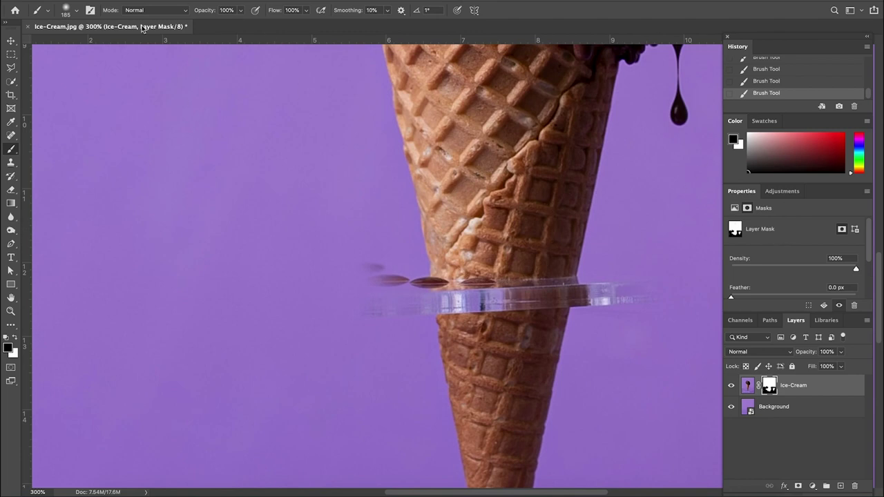
click(11, 67)
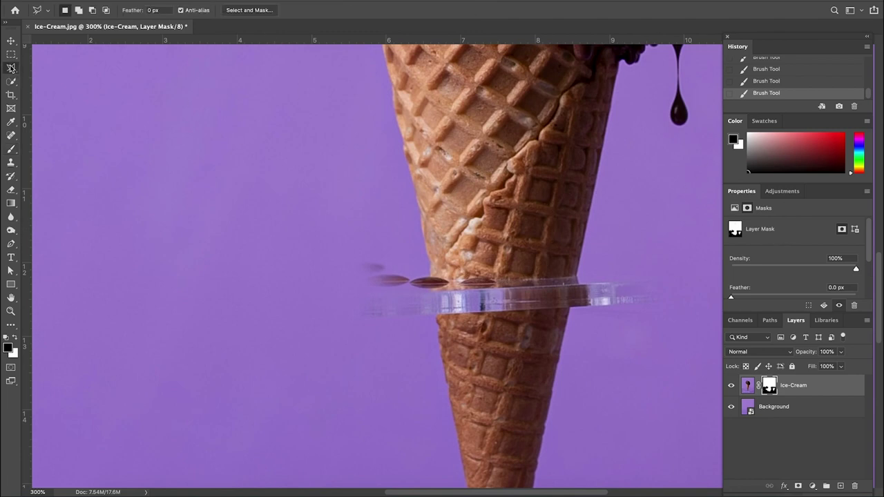
right_click(11, 68)
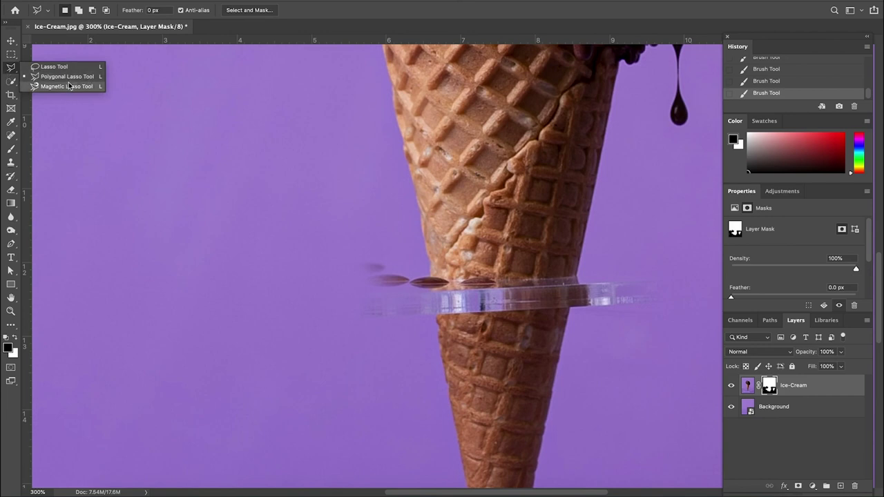
click(54, 66)
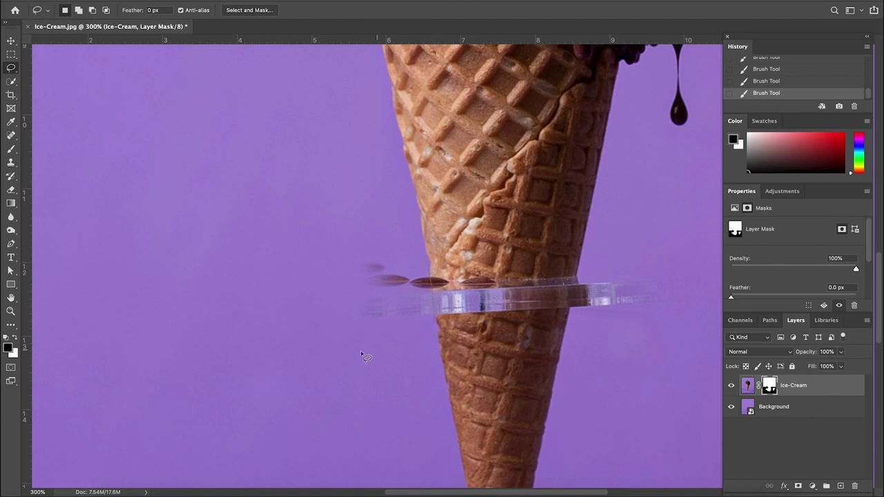
mouse_move(278, 266)
mouse_down()
mouse_move(379, 225)
mouse_move(433, 285)
mouse_move(268, 304)
mouse_up()
key(b)
mouse_move(386, 286)
mouse_down()
mouse_move(408, 282)
mouse_move(392, 282)
mouse_up()
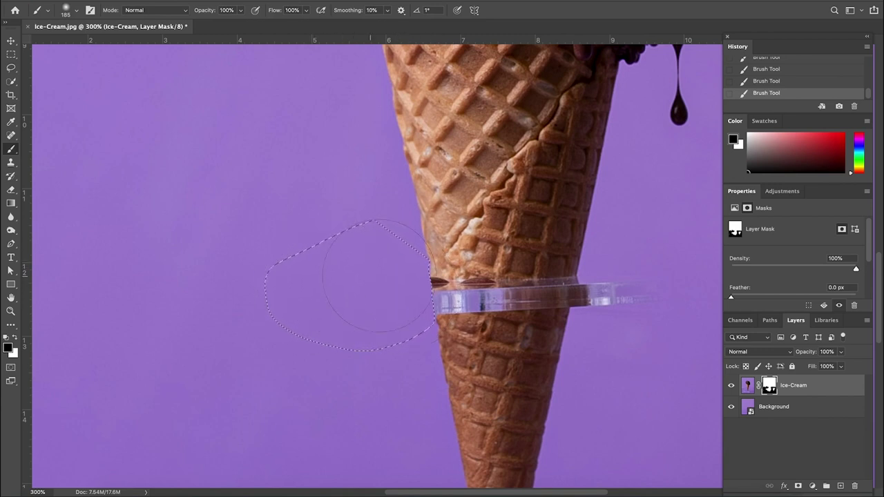
- Lasso and paint out the ring leftovers right of the cone, then deselect
key(l)
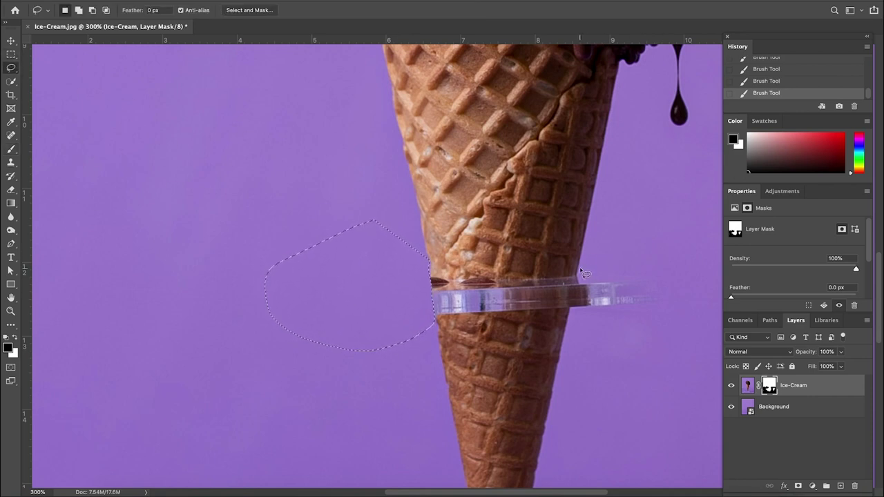
mouse_move(578, 277)
mouse_down()
mouse_move(567, 332)
mouse_move(575, 360)
mouse_move(629, 386)
mouse_move(669, 369)
mouse_move(709, 317)
mouse_move(714, 249)
mouse_move(649, 230)
mouse_move(577, 281)
mouse_up()
key(b)
click(604, 294)
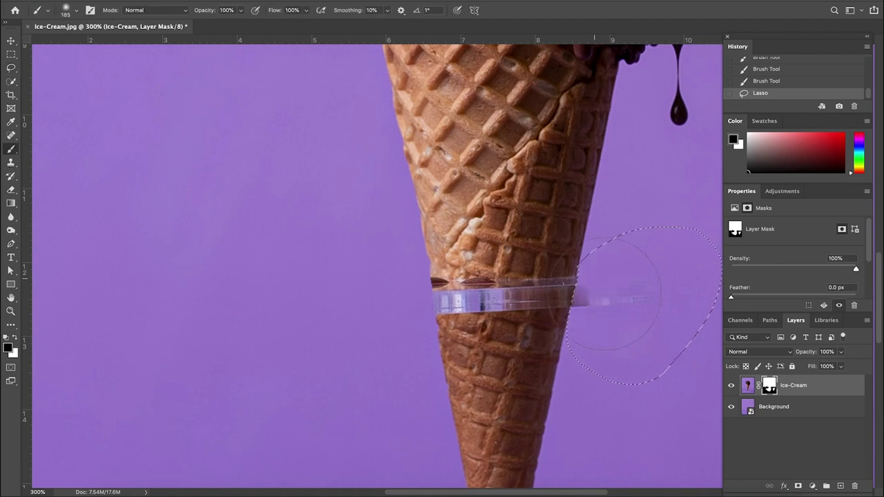
drag(619, 296, 607, 310)
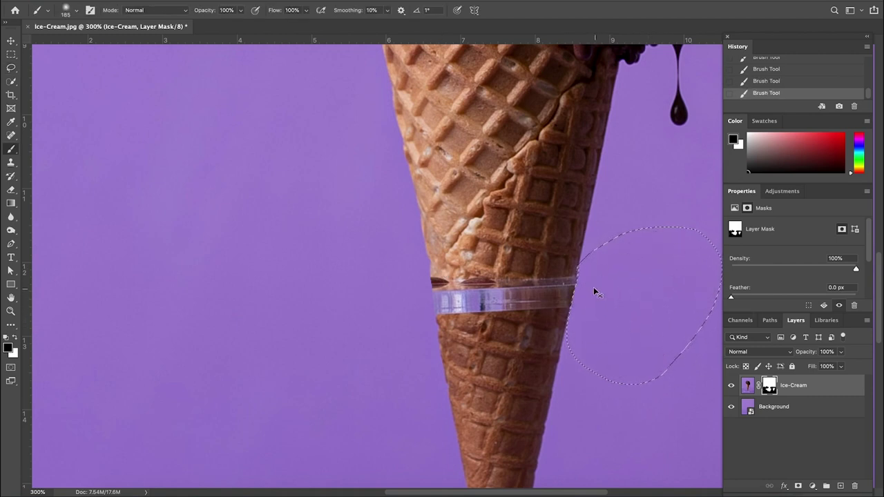
key(ctrl+d)
key(ctrl+0)
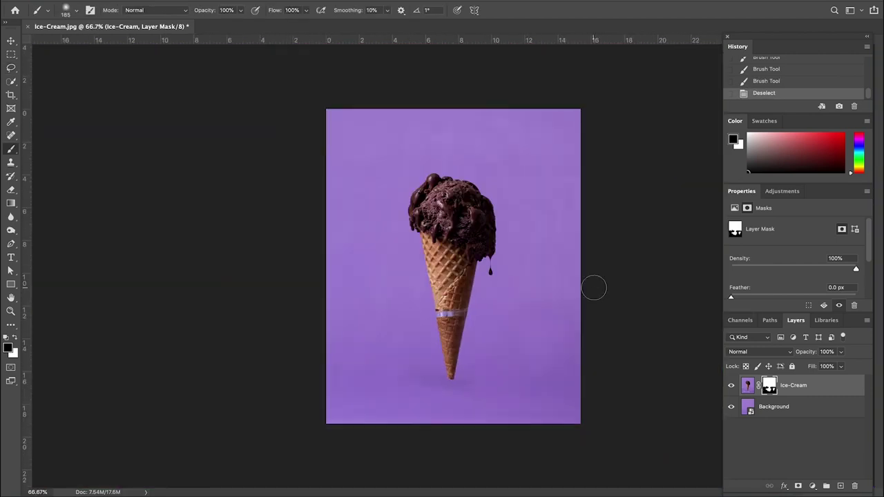
ctrl+click(438, 389)
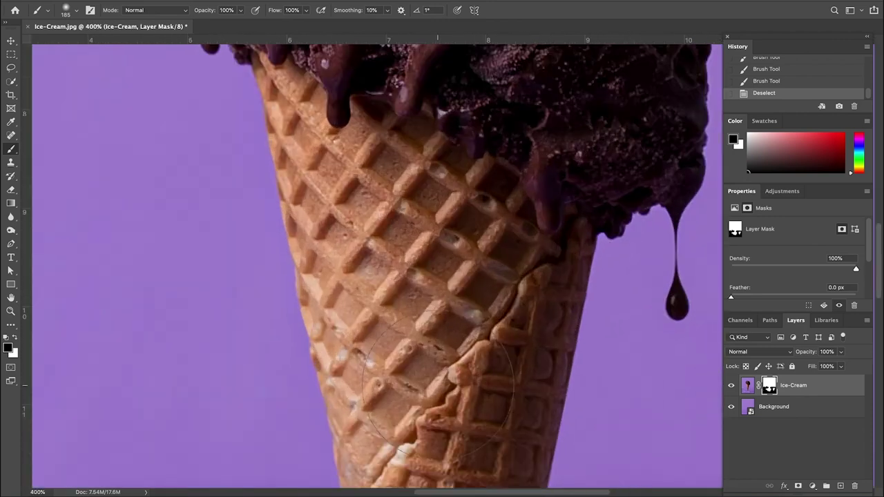
drag(438, 389, 421, 110)
drag(401, 303, 401, 106)
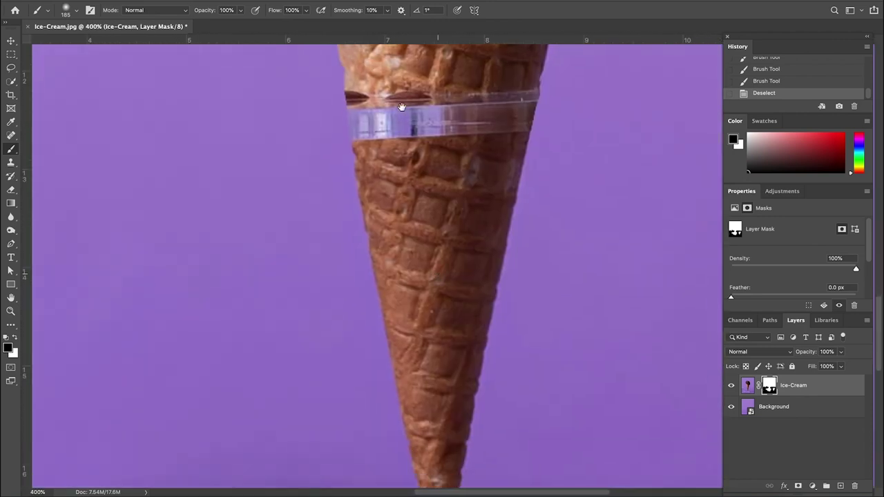
scroll(401, 106, down, 10)
- Lasso the old stand's shadow under the cone tip, paint it out on the mask, and deselect
click(14, 69)
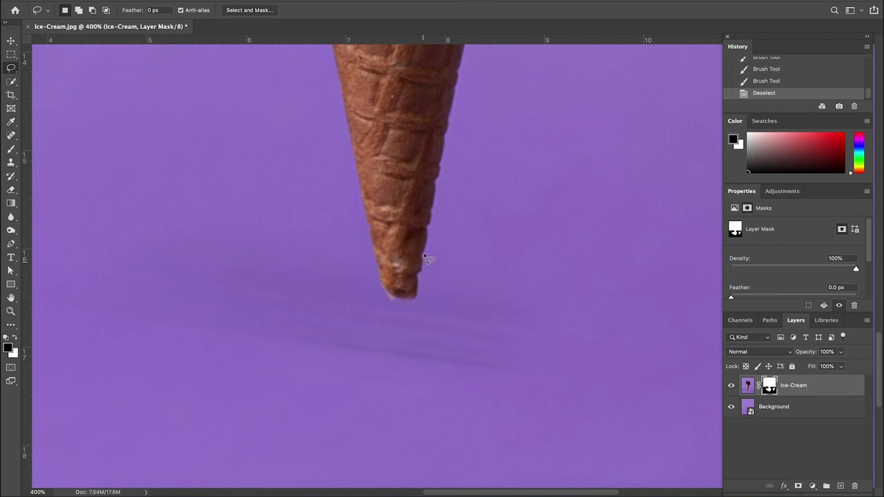
mouse_move(424, 255)
mouse_down()
mouse_move(444, 190)
mouse_move(497, 190)
mouse_move(621, 233)
mouse_move(671, 365)
mouse_move(669, 450)
mouse_move(619, 476)
mouse_move(515, 476)
mouse_move(307, 455)
mouse_move(159, 409)
mouse_move(45, 353)
mouse_move(32, 259)
mouse_move(54, 209)
mouse_move(114, 147)
mouse_up()
key(super+minus)
key(super+minus)
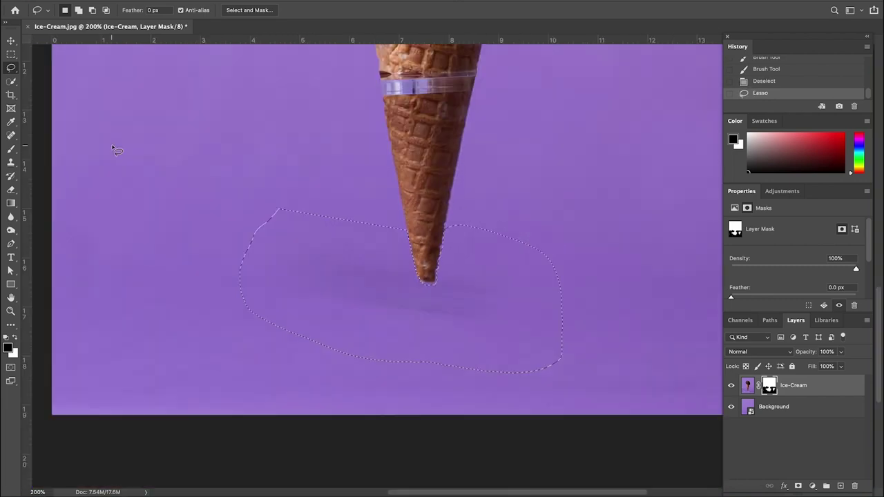
key(b)
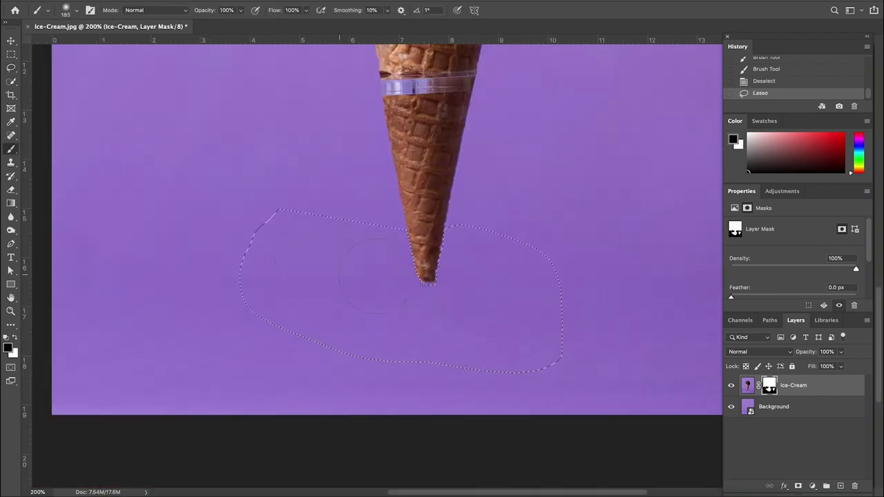
drag(290, 290, 524, 290)
key(ctrl+d)
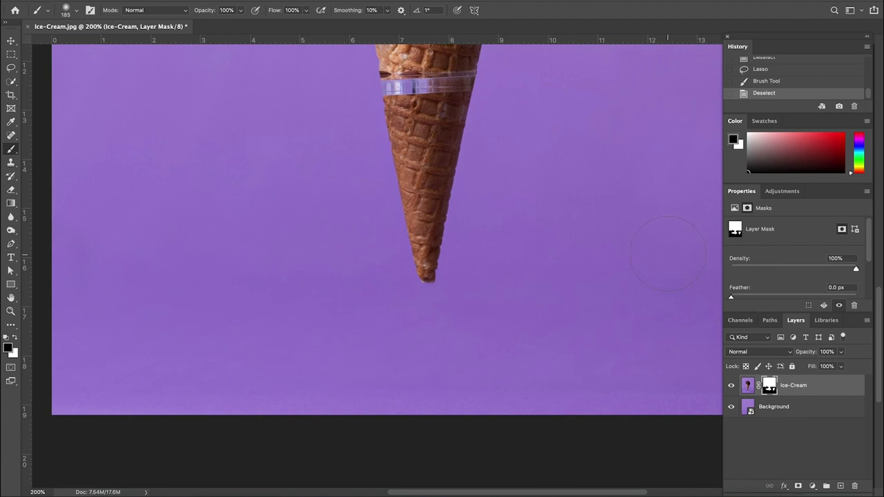
key(super+minus)
key(super+minus)
key(super+minus)
key(super+plus)
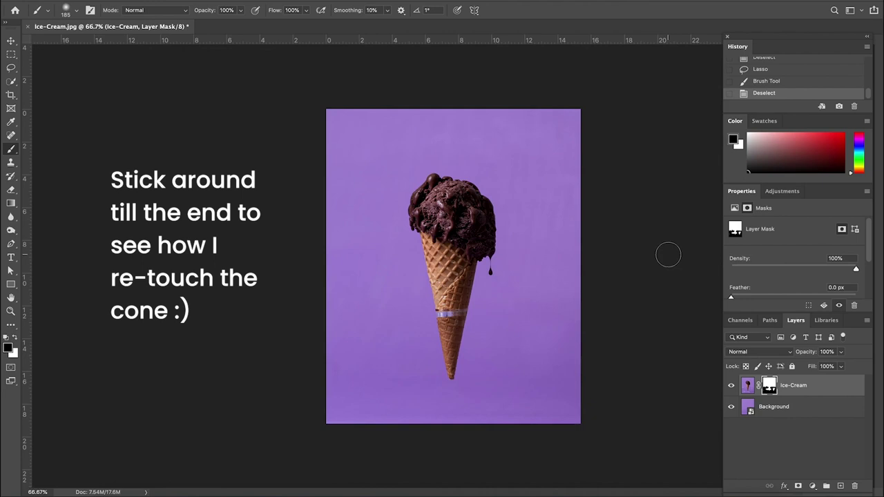
- Create a new layer, name it Shadow, and drag it below Ice-Cream, above Background
key(super+plus)
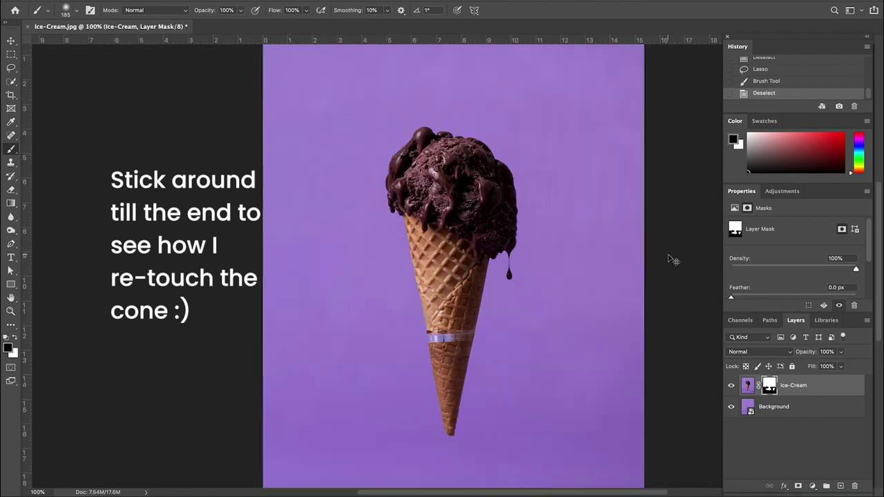
drag(548, 322, 522, 209)
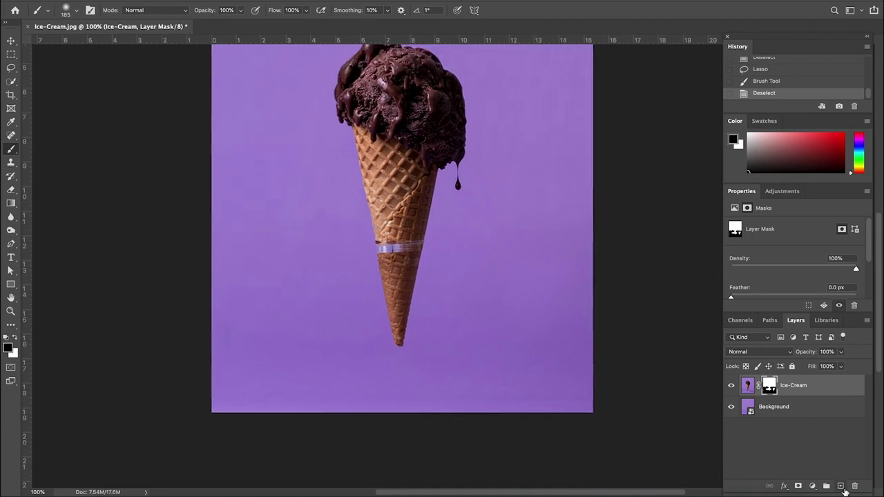
click(841, 486)
drag(794, 385, 768, 433)
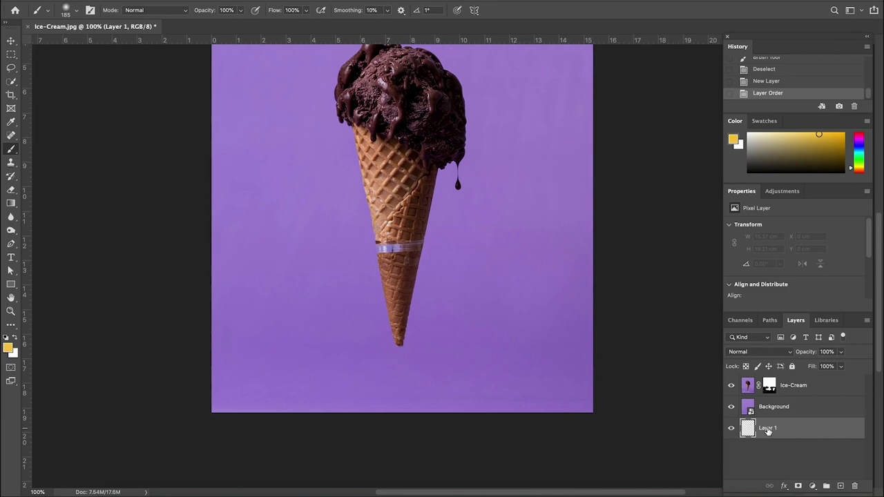
double_click(768, 429)
text(Shadow)
key(Return)
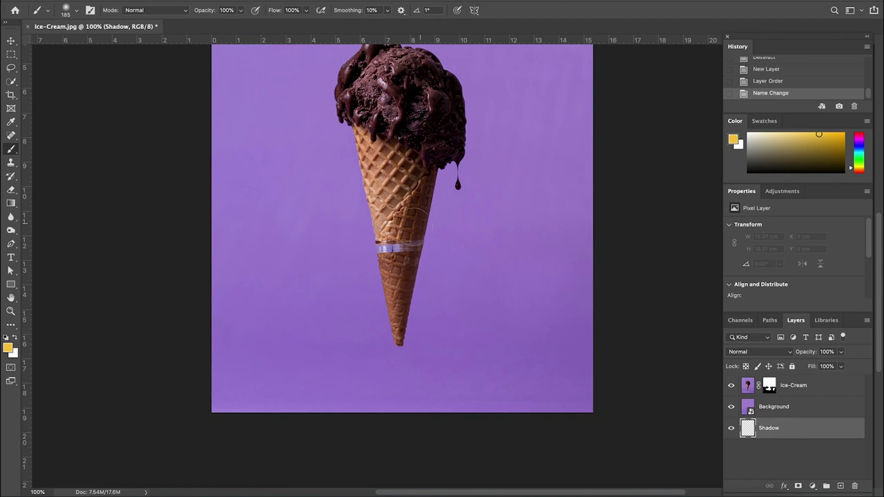
drag(755, 431, 757, 407)
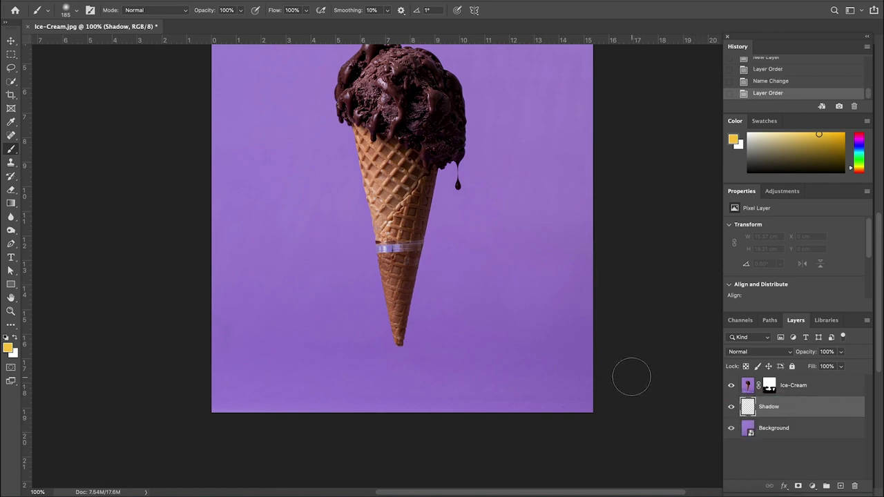
click(11, 55)
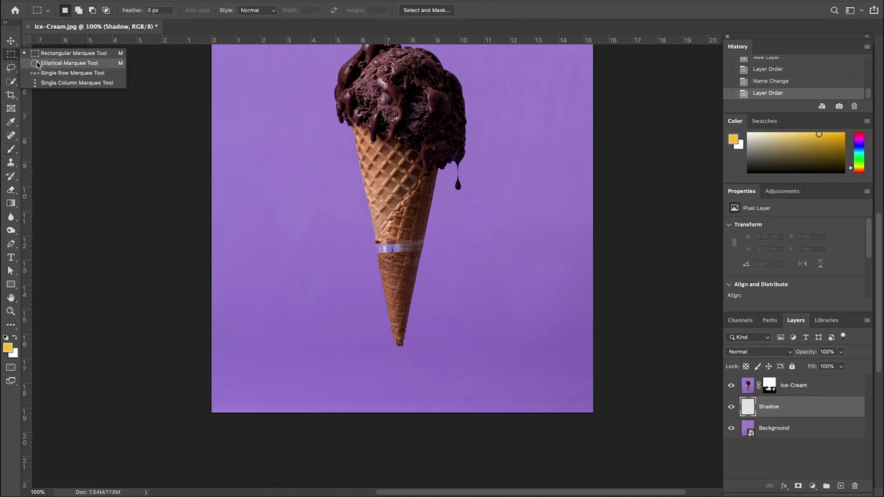
- Select a flat ellipse just below the cone tip, fill it with black, then deselect
click(61, 63)
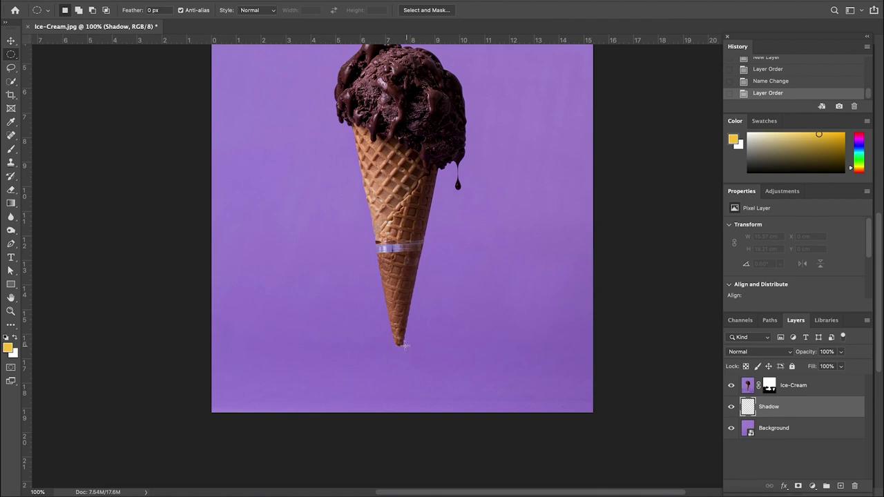
drag(396, 343, 568, 366)
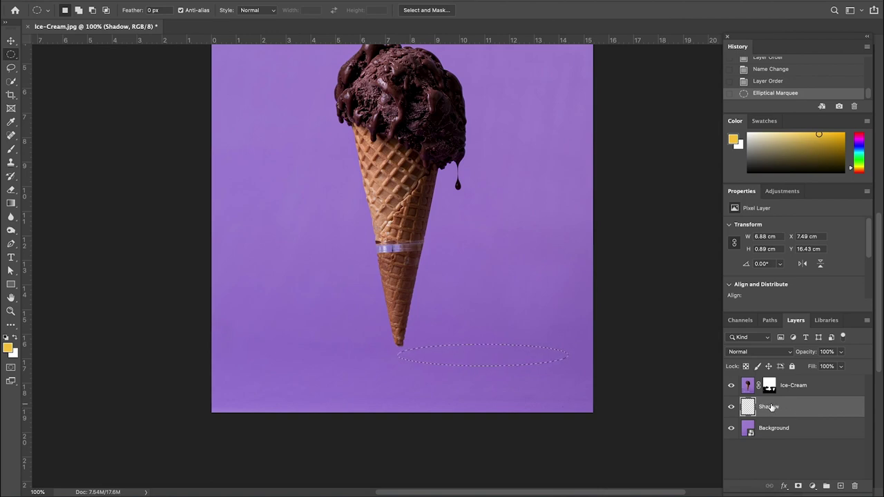
click(7, 348)
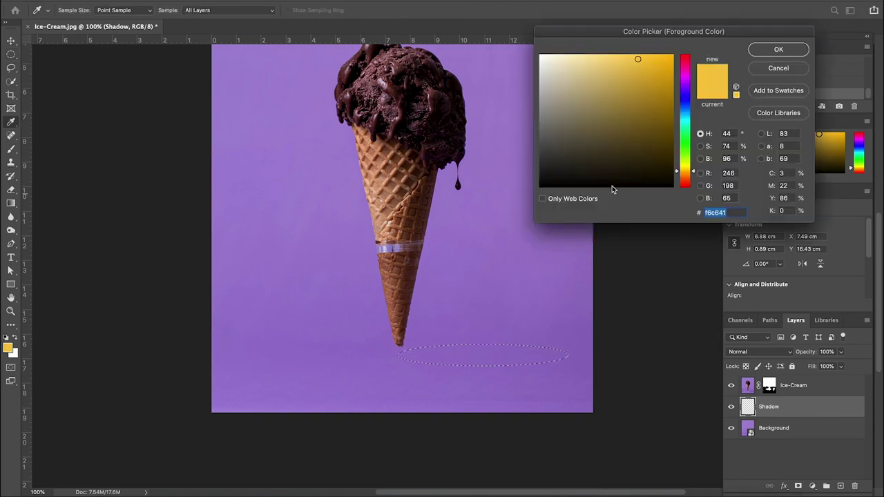
drag(612, 188, 529, 206)
click(787, 50)
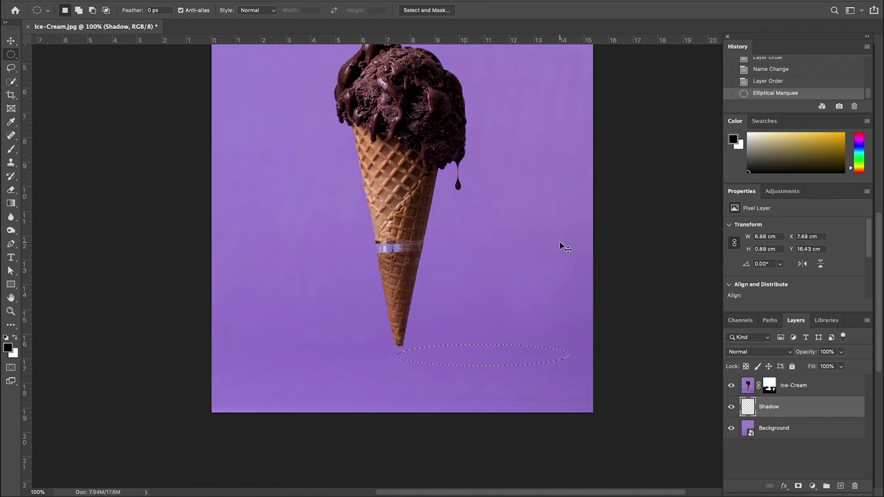
key(ctrl+BackSpace)
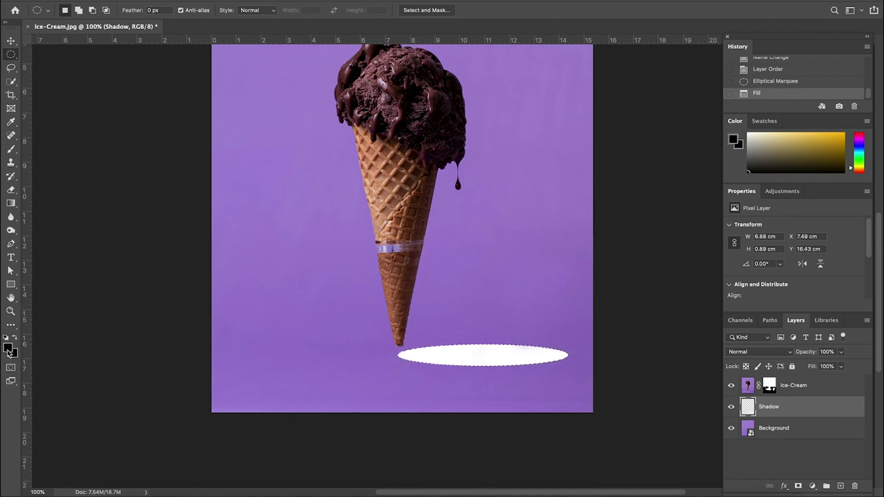
key(x)
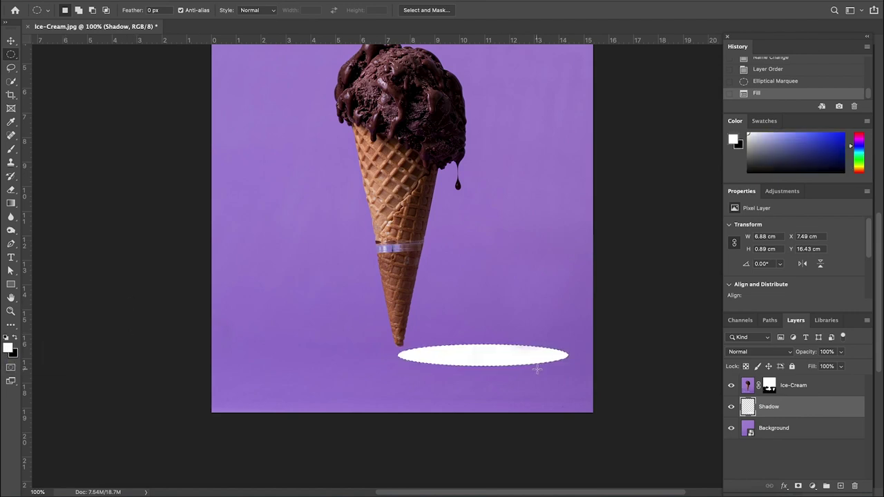
key(ctrl+BackSpace)
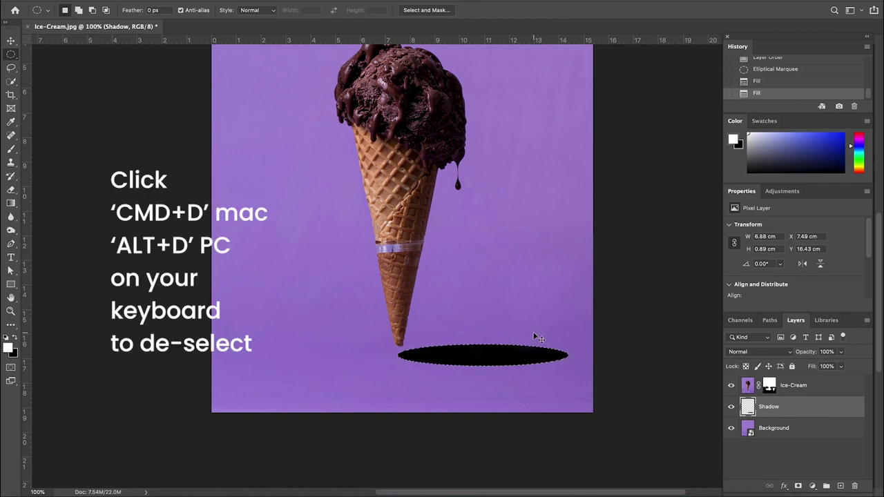
key(super+d)
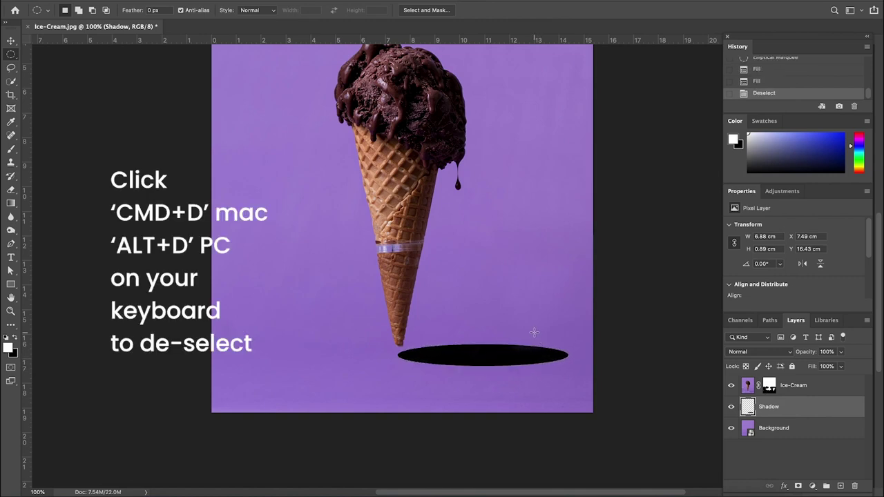
- Nudge the black ellipse up until its left end meets the cone tip, then select Ice-Cream
key(v)
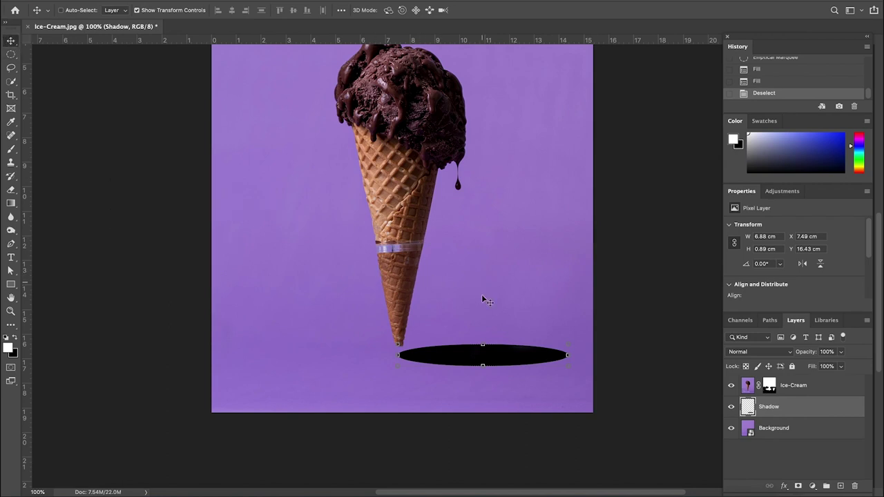
mouse_move(479, 358)
mouse_down()
mouse_move(473, 345)
mouse_move(479, 351)
mouse_up()
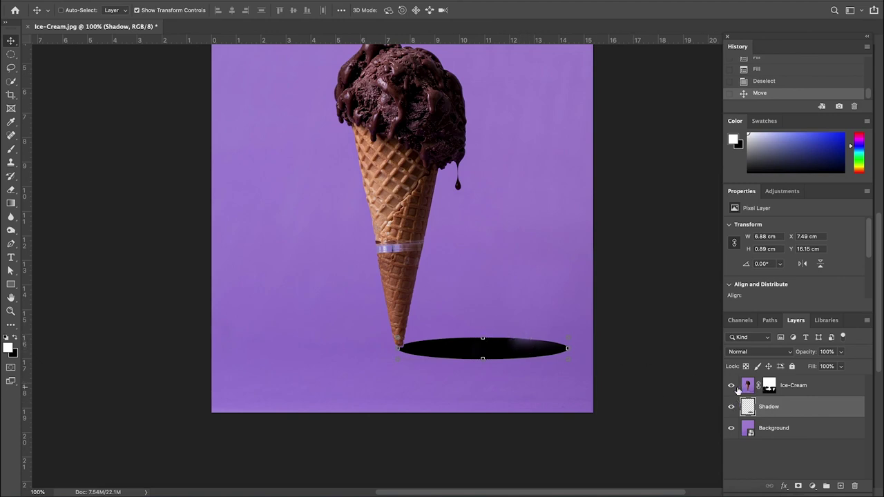
click(798, 385)
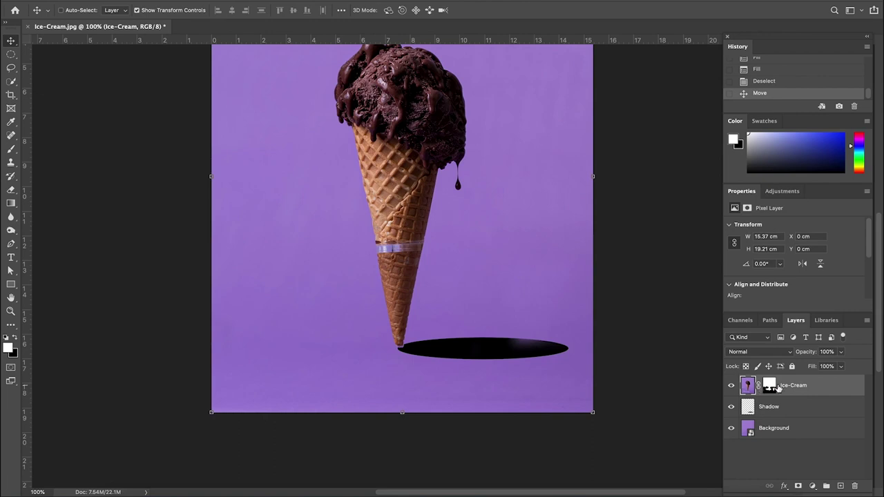
- Paint the Ice-Cream mask over the shadow area, then zoom in and reduce the brush to 45 px
click(769, 386)
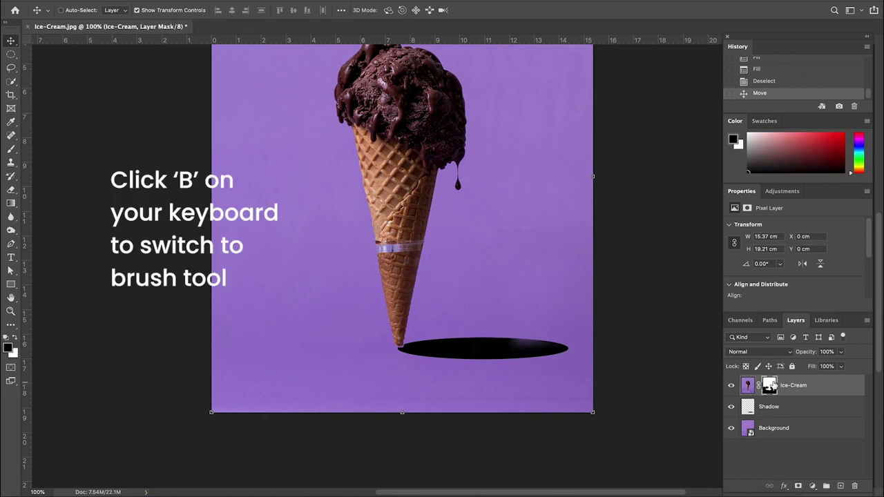
key(b)
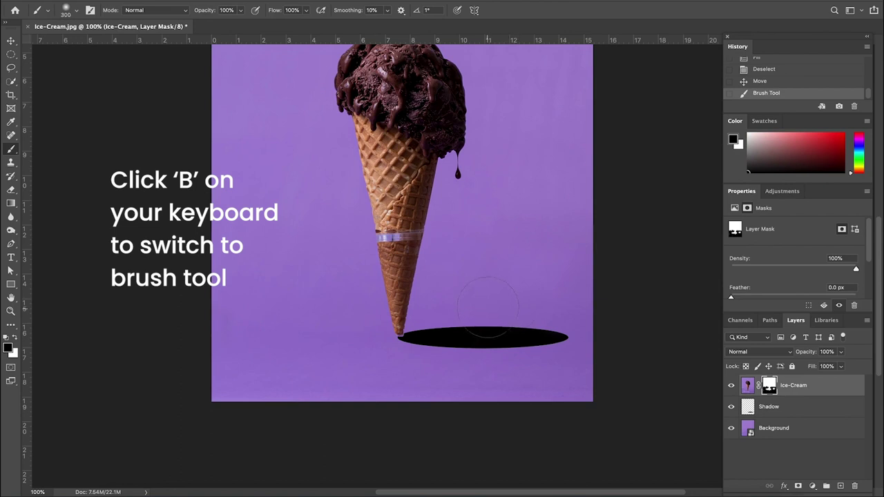
drag(487, 306, 561, 331)
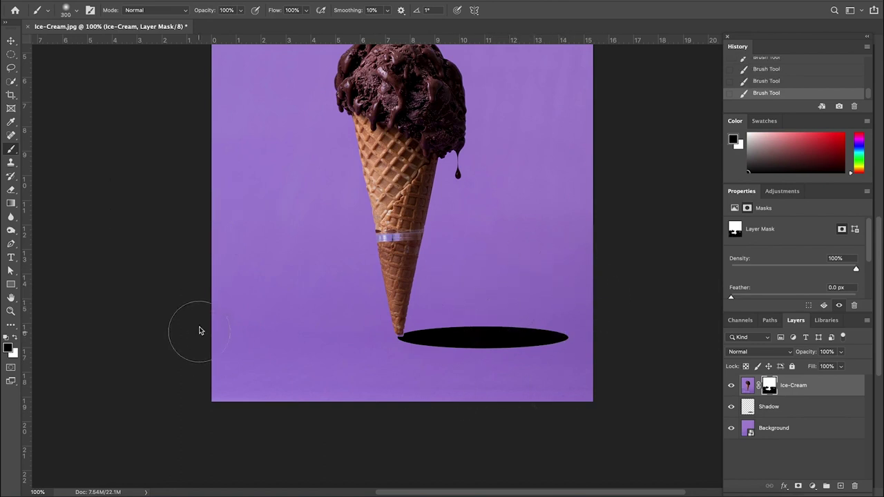
key(ctrl+plus)
key(ctrl+plus)
key(ctrl+plus)
mouse_move(387, 384)
mouse_down()
mouse_move(357, 377)
mouse_move(469, 249)
mouse_move(503, 174)
mouse_move(512, 183)
mouse_up()
key(bracketleft)
key(bracketleft)
key(bracketleft)
key(bracketleft)
key(bracketleft)
key(bracketleft)
key(bracketleft)
key(bracketleft)
key(bracketleft)
key(bracketleft)
key(bracketleft)
key(bracketleft)
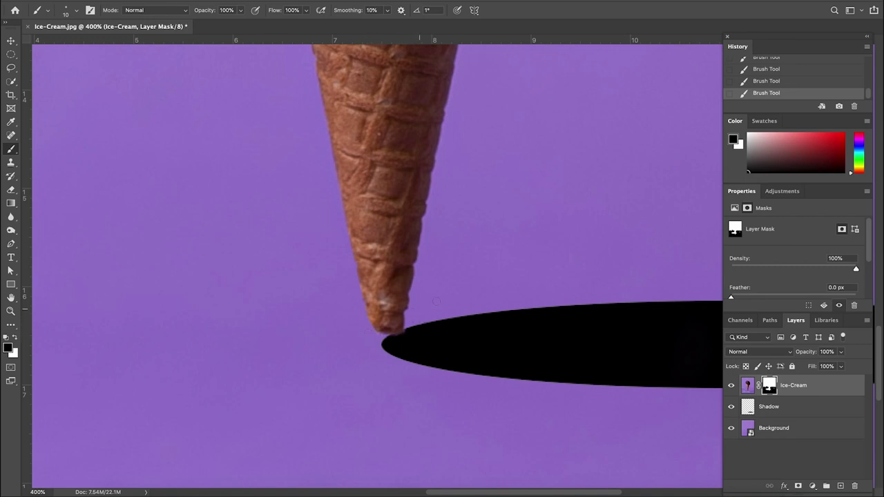
key(x)
key(ctrl+0)
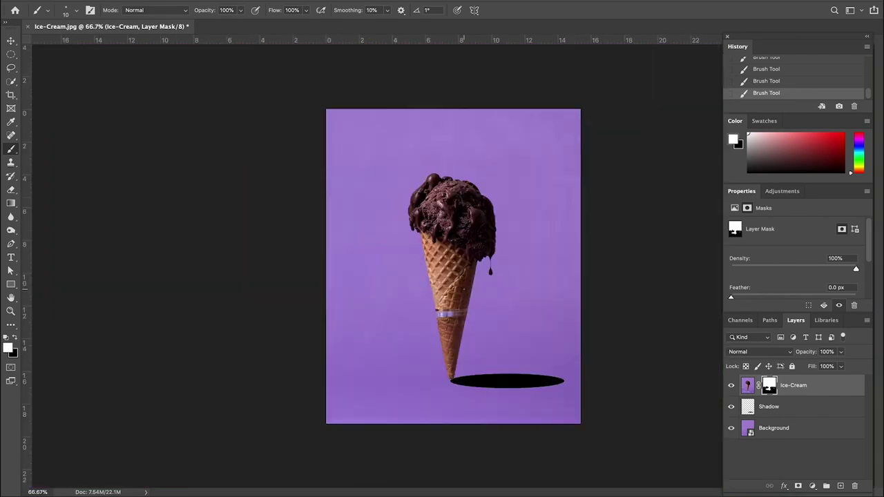
- Select the Shadow layer and nudge the shadow ellipse slightly right
key(v)
click(758, 410)
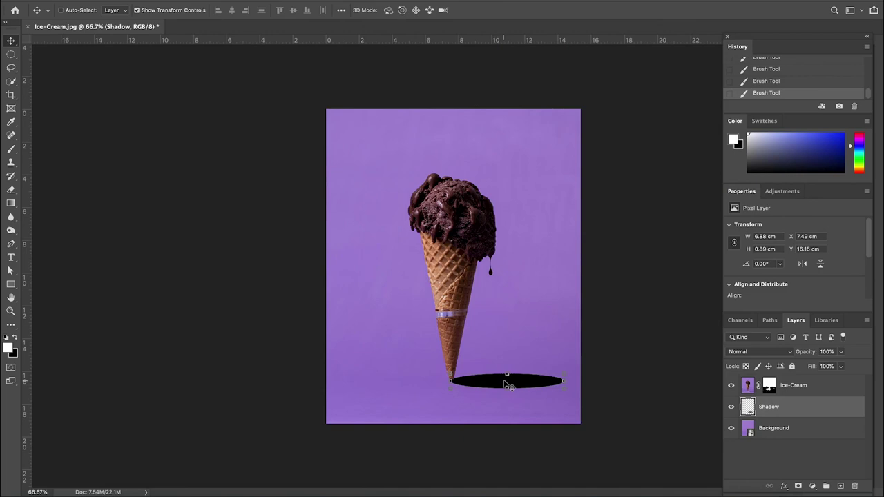
drag(519, 384, 522, 375)
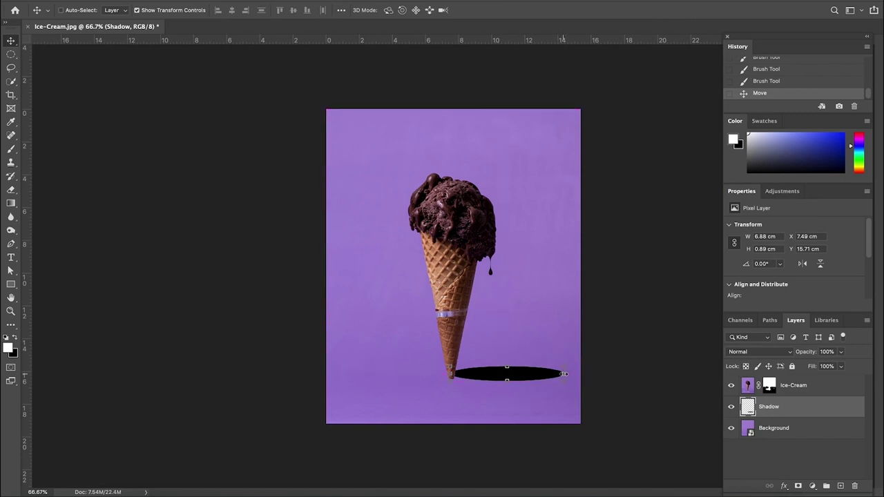
- Tilt and skew the shadow to 91.80% width and 86.35% height beneath the cone tip
key(ctrl)
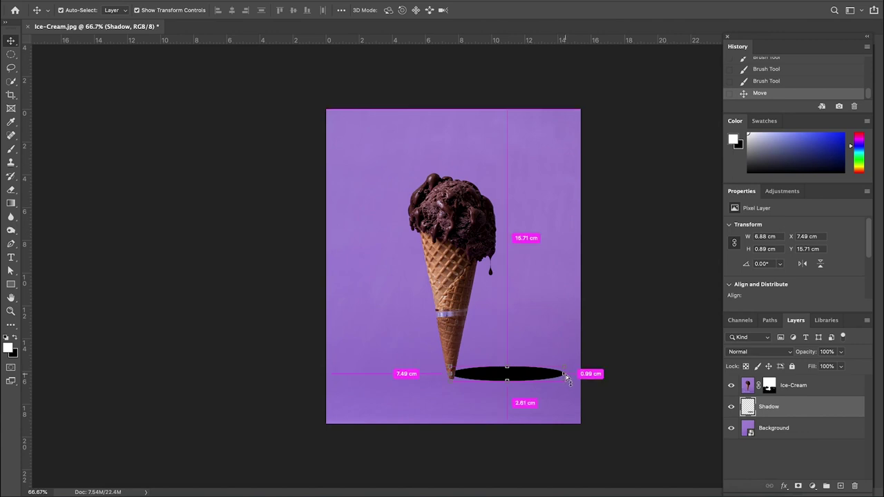
mouse_move(566, 375)
mouse_down()
mouse_move(564, 362)
mouse_move(555, 413)
mouse_move(553, 336)
mouse_move(551, 381)
mouse_move(553, 363)
mouse_up()
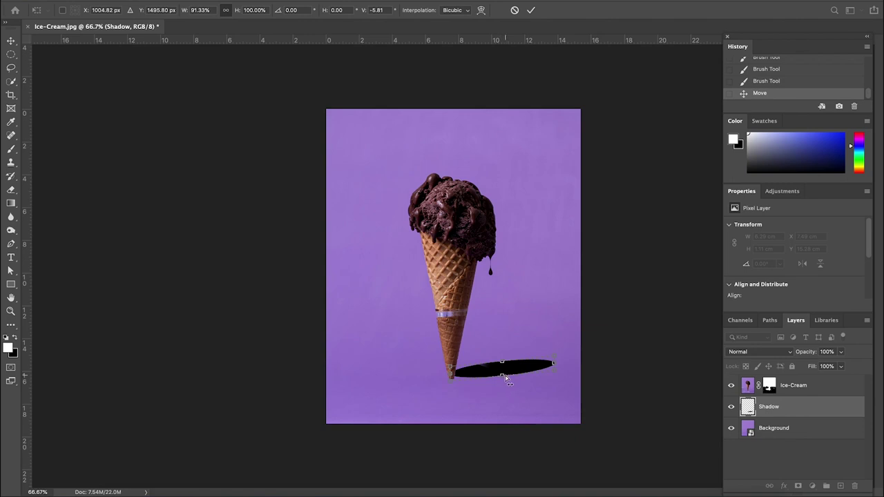
drag(502, 375, 484, 376)
key(Down)
key(Down)
key(Down)
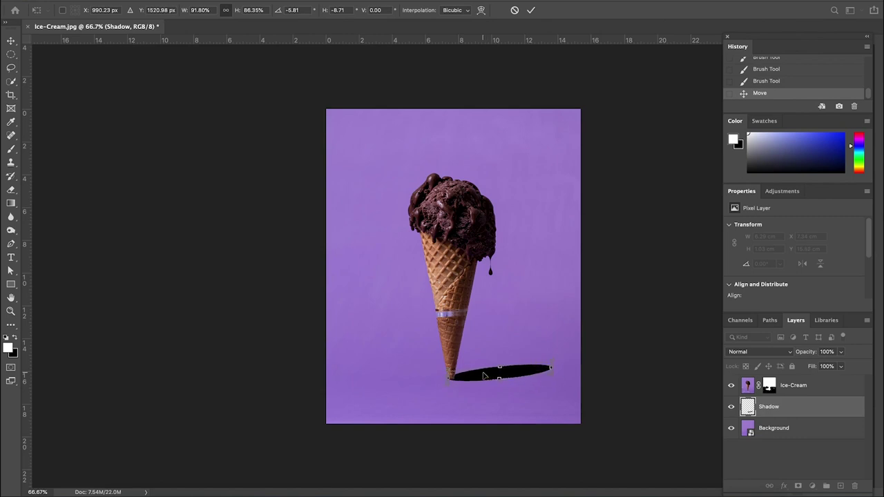
drag(483, 376, 484, 377)
key(Return)
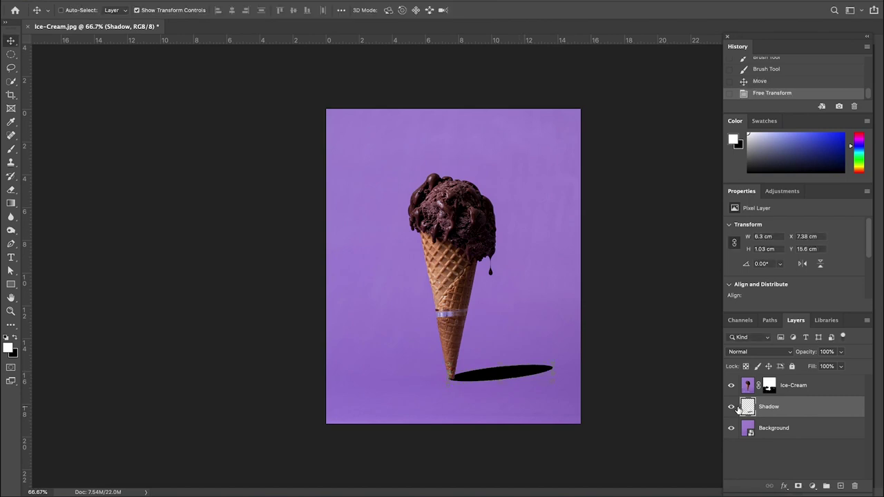
- Apply a Gaussian Blur with a 37.4-pixel radius to the Shadow layer
click(245, 0)
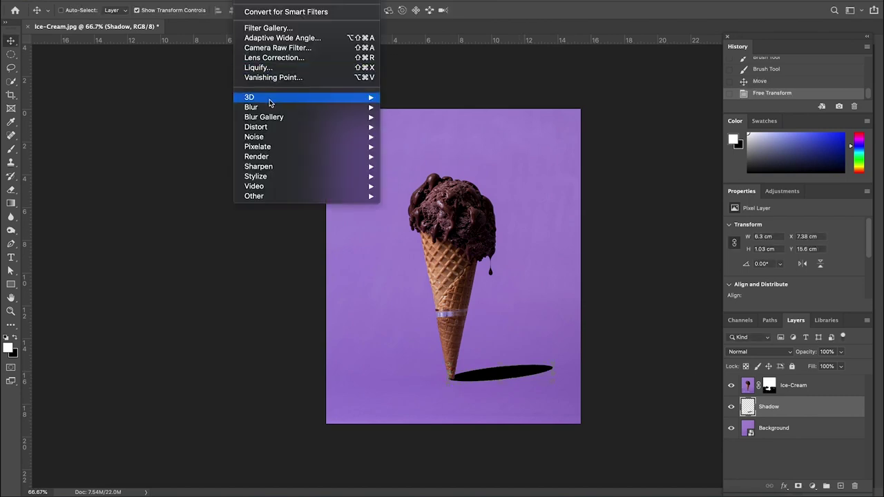
mouse_move(270, 107)
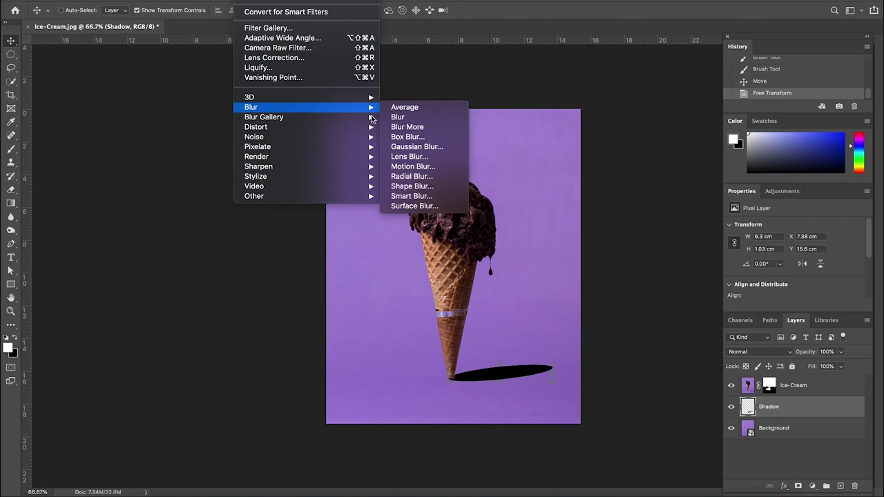
click(414, 147)
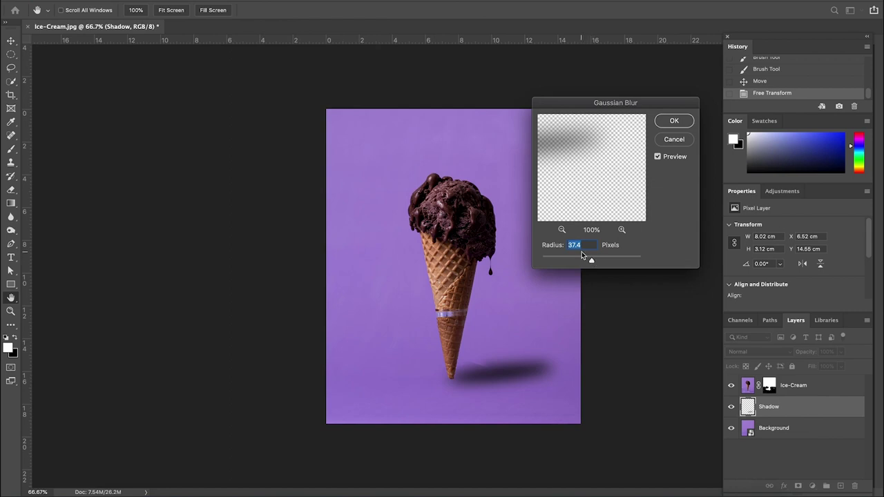
click(673, 122)
- Lower the Shadow layer's opacity to 30% and enlarge the shadow to about 110%
click(839, 353)
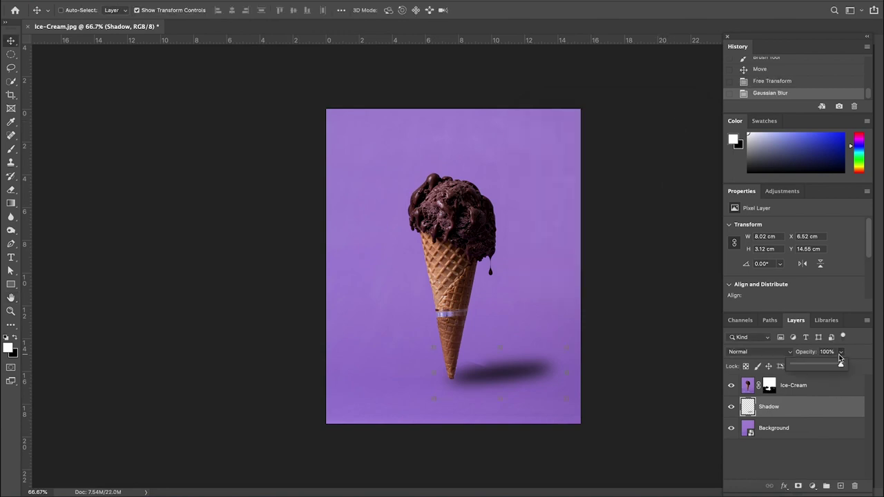
drag(839, 366, 808, 367)
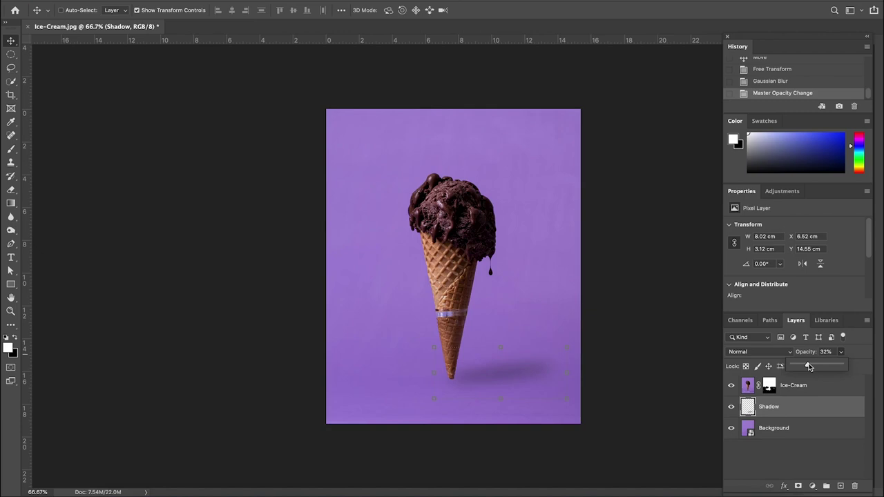
drag(809, 367, 808, 366)
drag(565, 372, 580, 373)
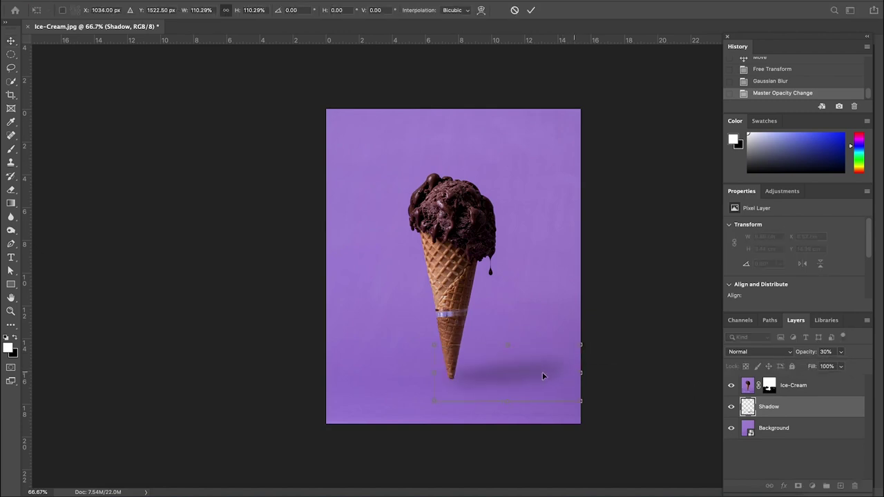
key(Return)
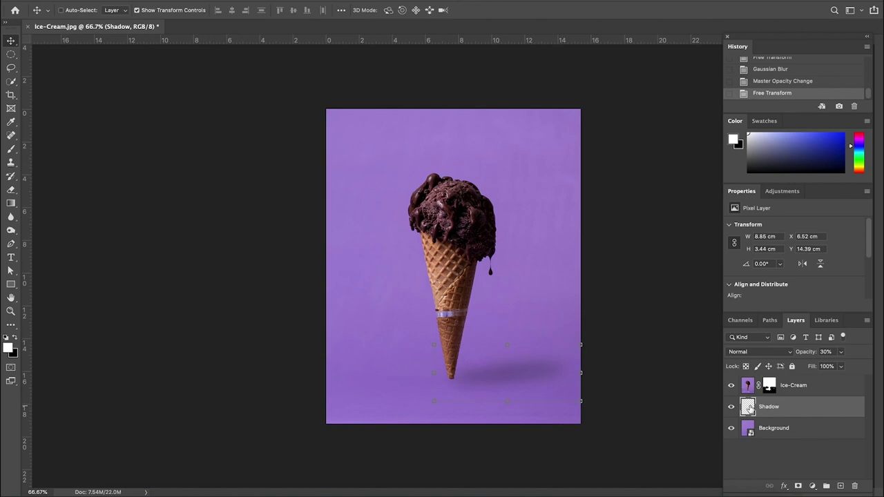
- Add a layer mask to the Shadow layer and set up a 188 px brush
click(797, 487)
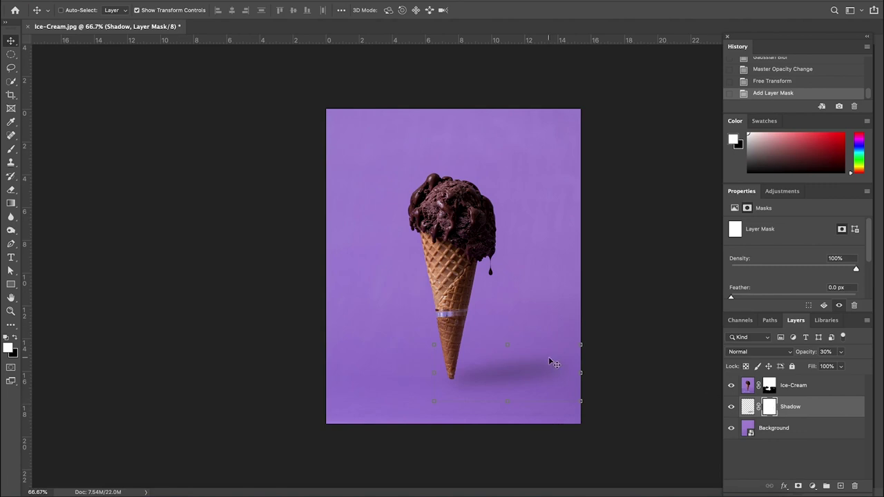
key(b)
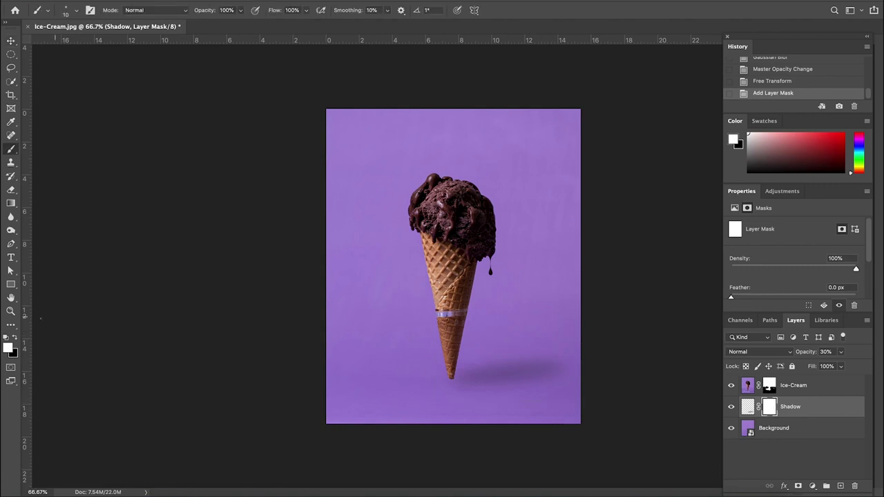
click(75, 17)
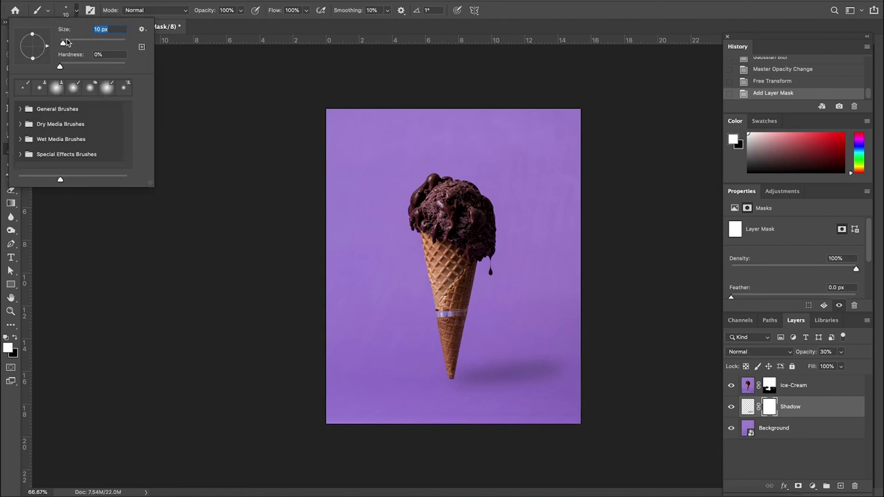
drag(67, 44, 77, 43)
click(413, 316)
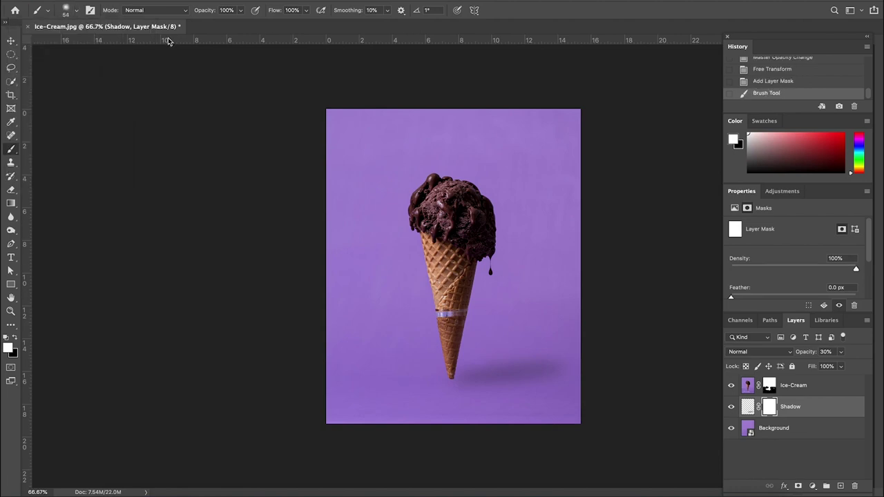
click(76, 10)
drag(78, 43, 103, 51)
click(504, 387)
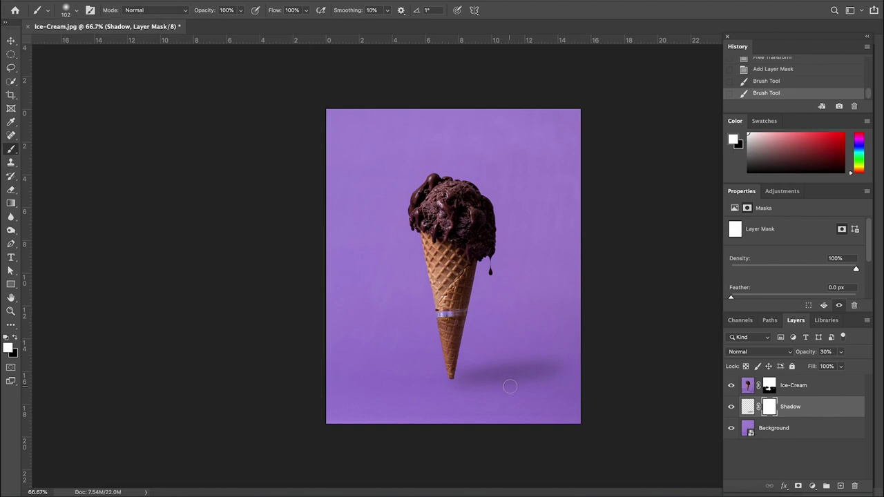
click(77, 11)
drag(90, 45, 107, 48)
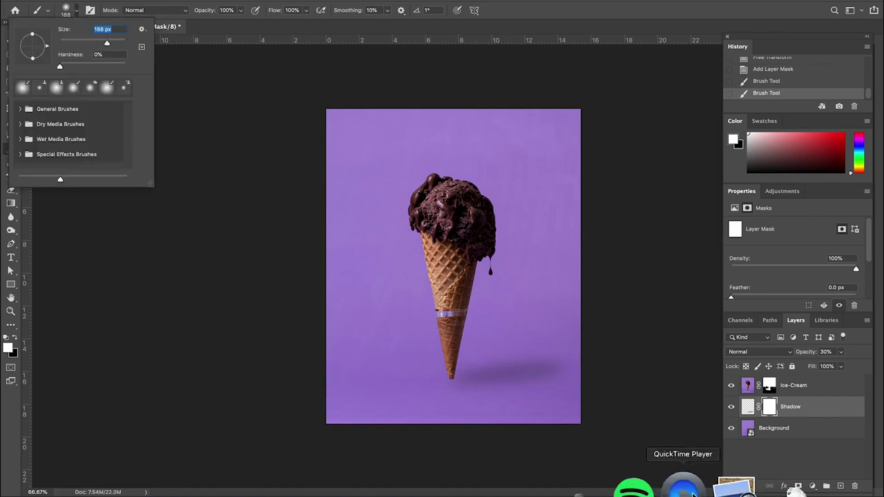
- Paint black strokes on the shadow's mask to fade parts of the shadow
click(549, 395)
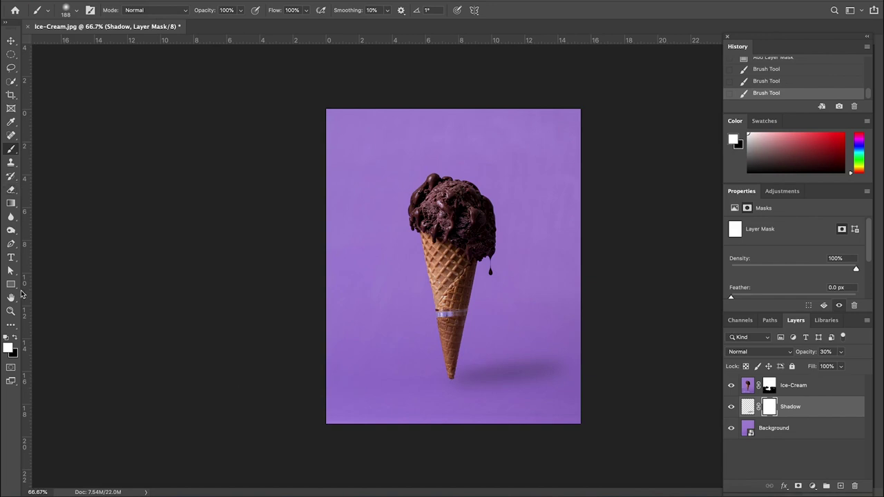
click(517, 388)
click(14, 339)
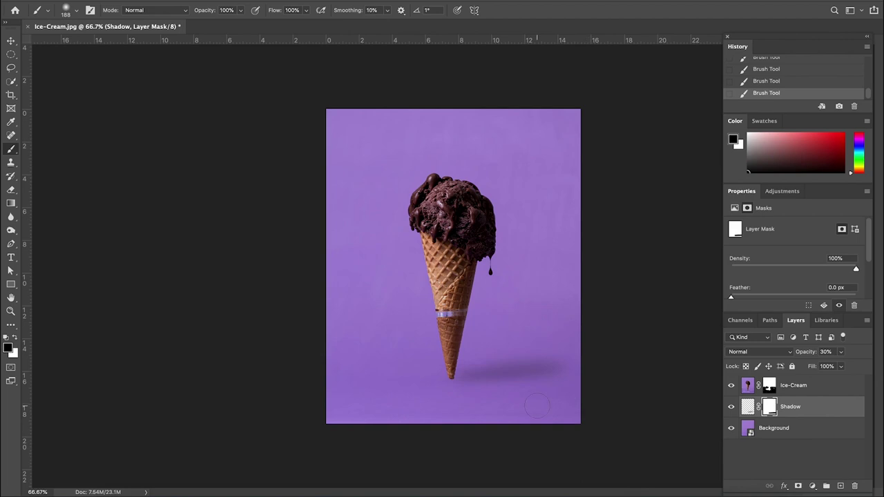
key(ctrl+z)
key(ctrl+shift+z)
key(ctrl+z)
key(ctrl+shift+z)
key(ctrl+z)
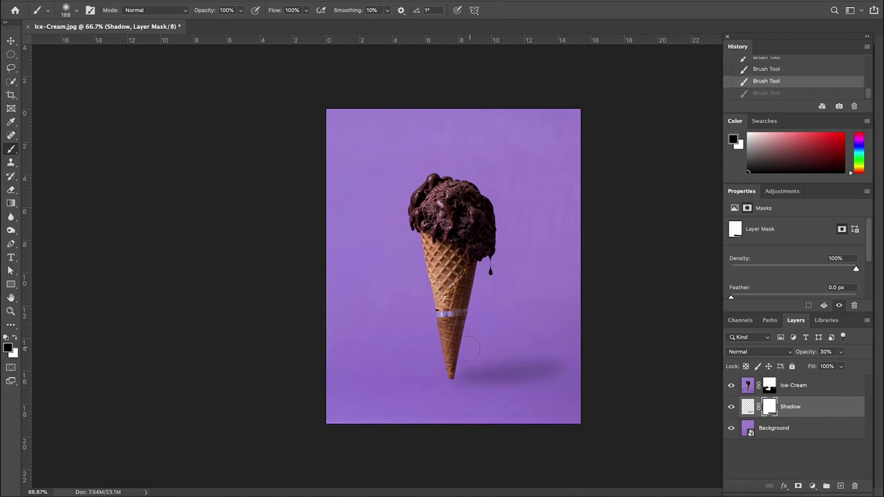
key(ctrl+shift+z)
key(ctrl+z)
key(ctrl+shift+z)
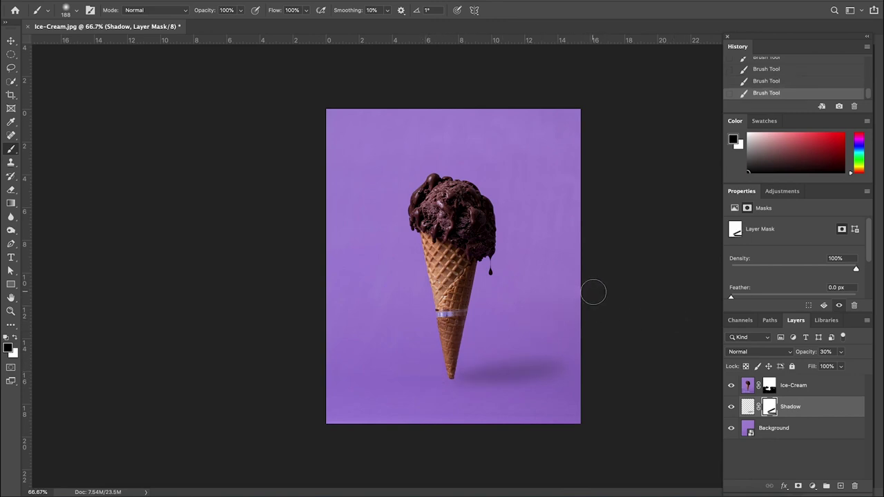
- Set the Shadow layer's blend mode to Multiply
key(v)
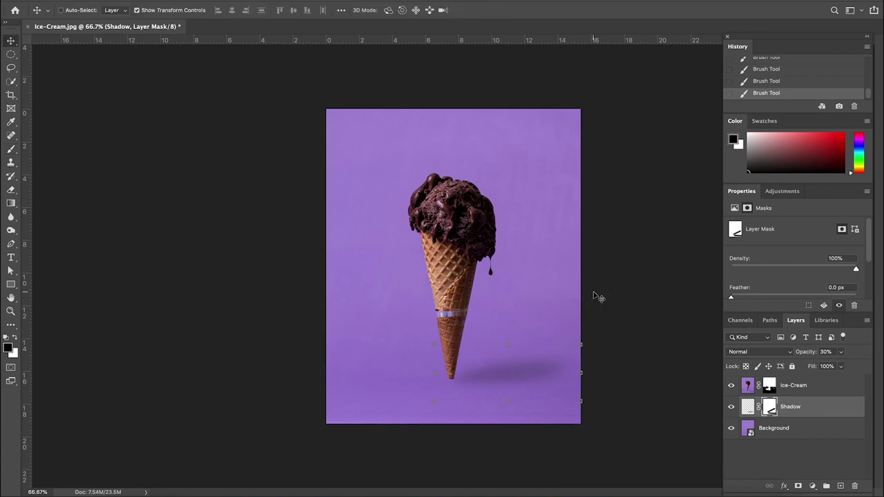
click(841, 352)
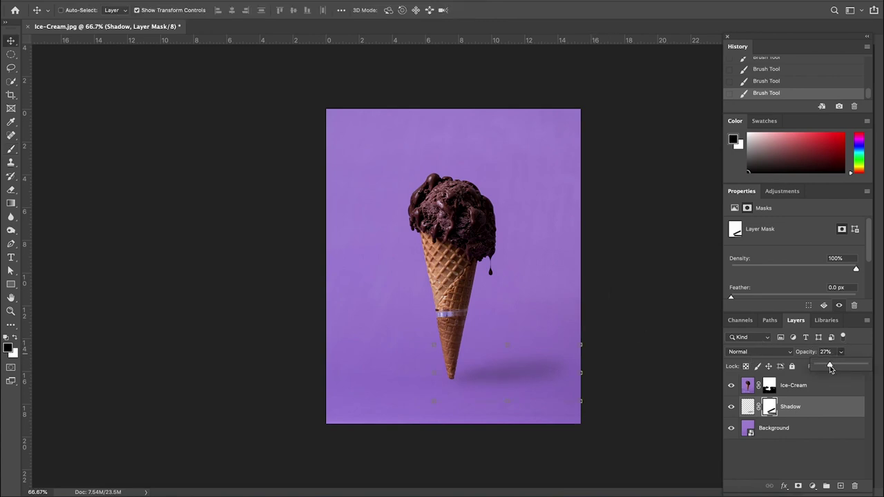
drag(830, 368, 830, 368)
click(747, 407)
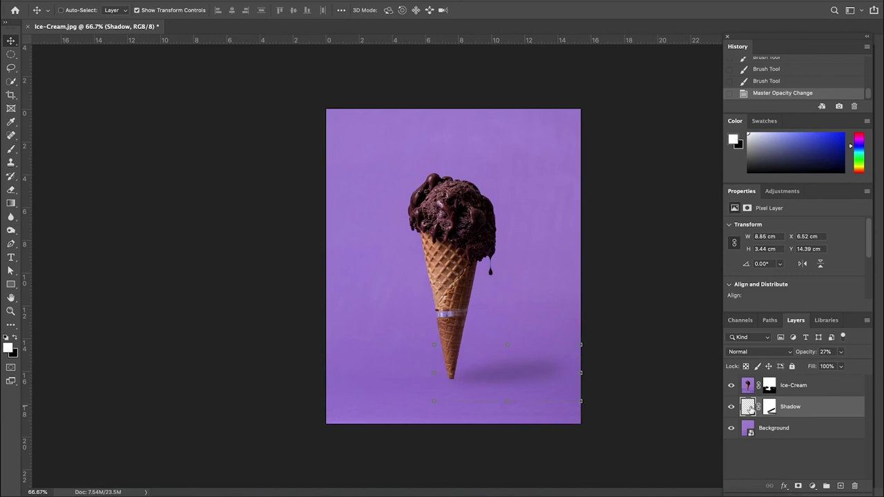
click(759, 350)
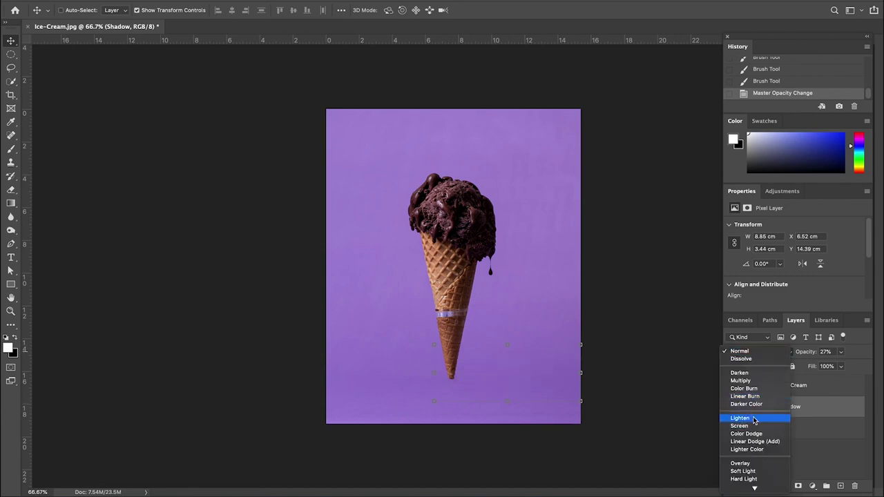
click(756, 380)
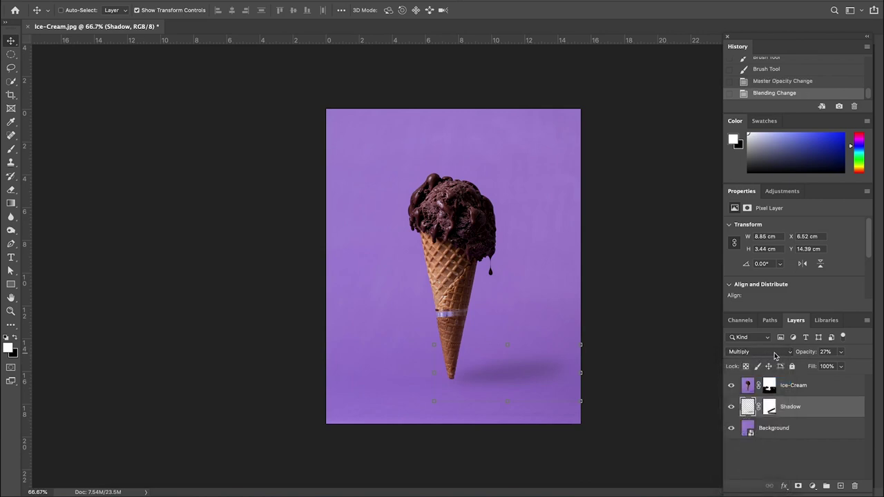
click(732, 407)
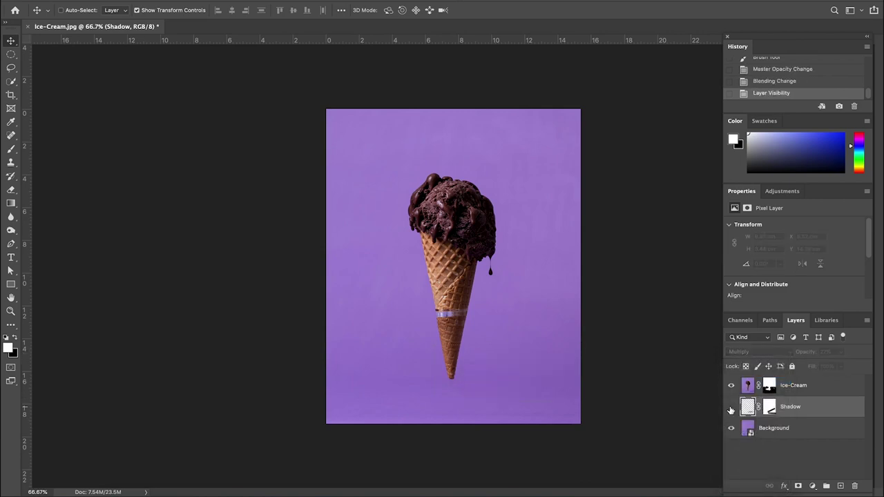
click(731, 409)
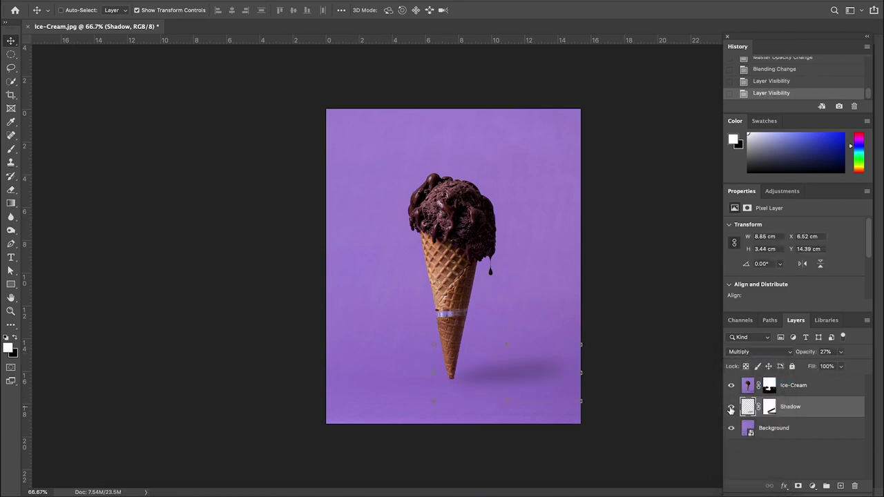
- Set the shadow's opacity to 20% and nudge it slightly left
click(813, 355)
text(20)
key(Tab)
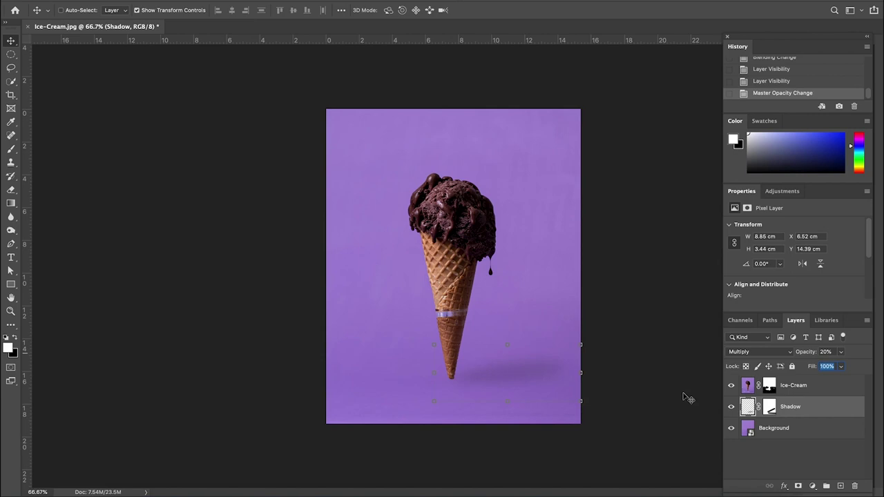
click(506, 379)
key(Left)
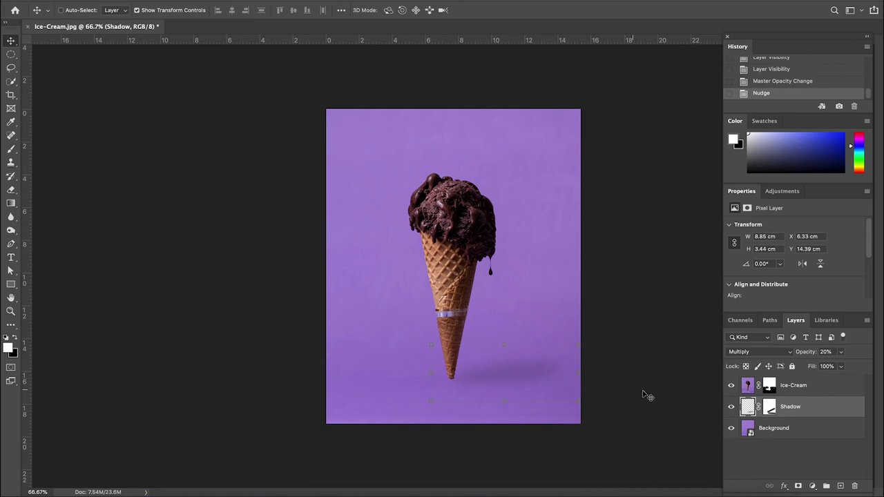
click(757, 453)
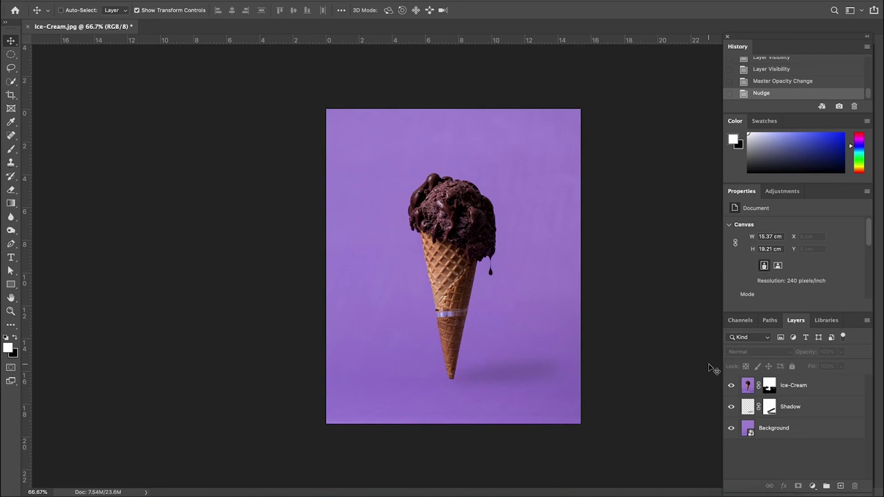
- Zoom in and lasso the lower cone around the clear plastic band on the Ice-Cream layer
key(ctrl+plus)
key(ctrl+plus)
key(ctrl+plus)
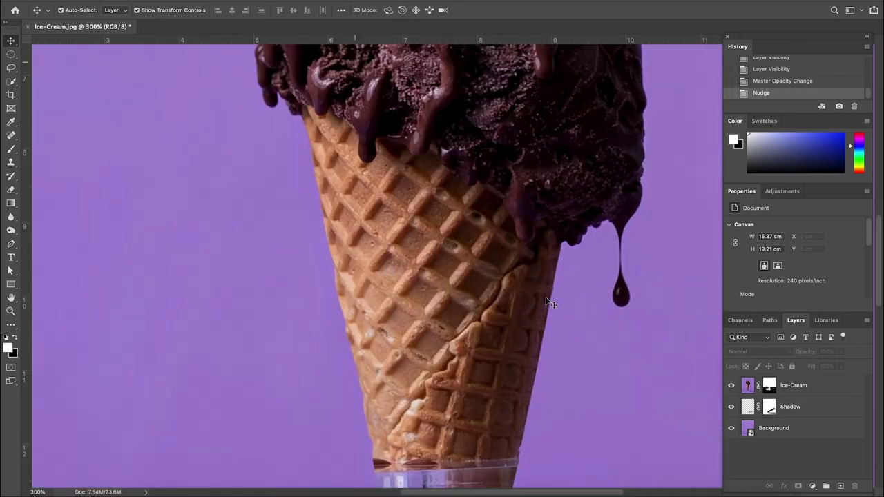
scroll(489, 316, down, 5)
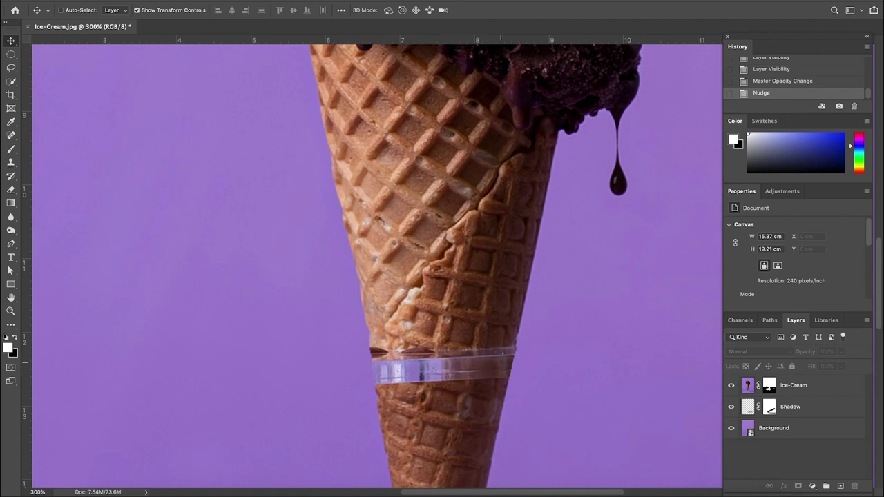
click(747, 389)
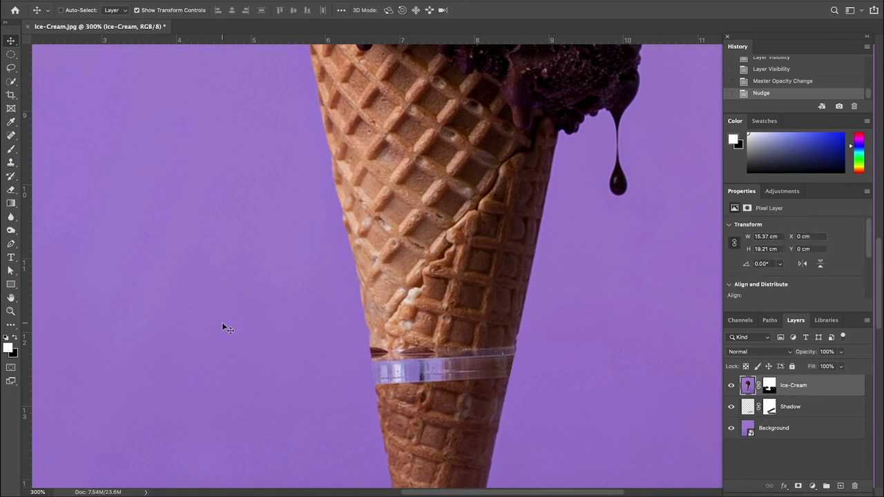
ctrl+click(747, 388)
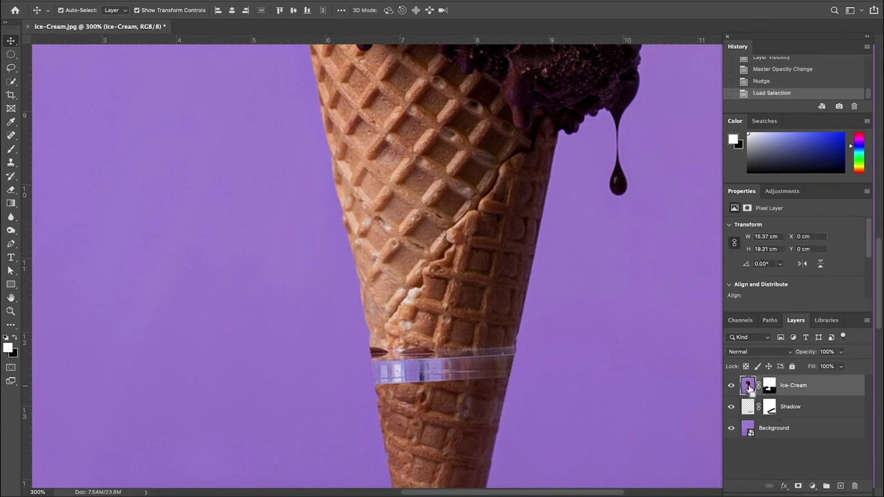
click(10, 67)
click(42, 67)
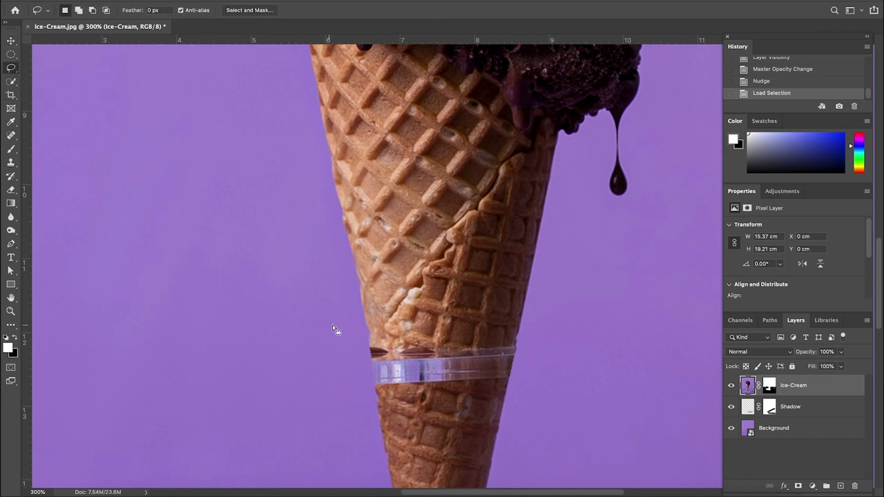
drag(358, 278, 360, 285)
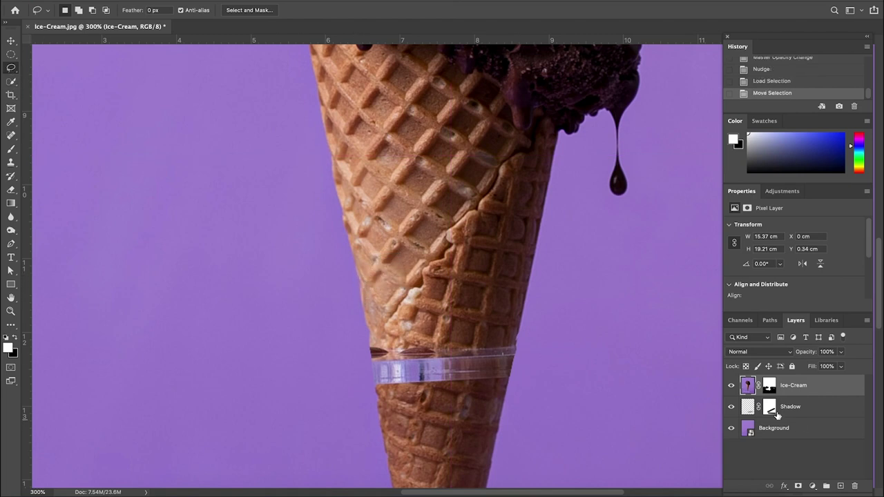
click(359, 312)
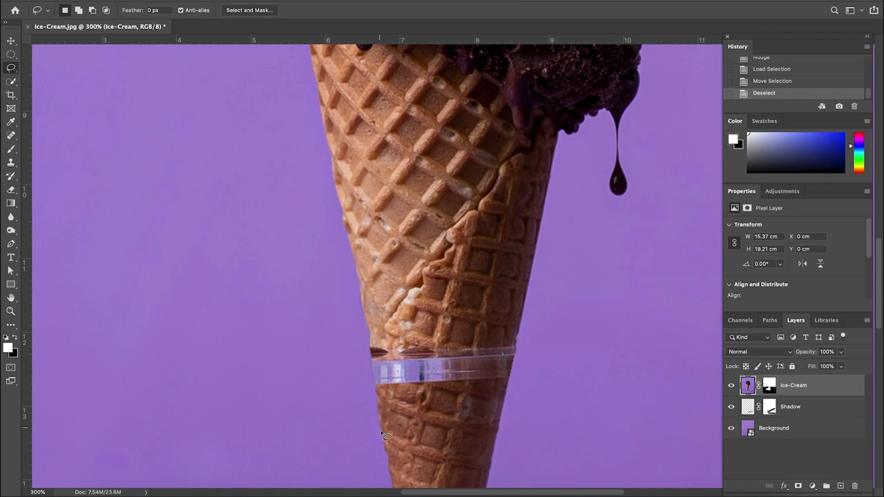
mouse_move(395, 452)
mouse_down()
mouse_move(470, 457)
mouse_move(506, 445)
mouse_move(499, 414)
mouse_move(519, 308)
mouse_move(467, 286)
mouse_move(393, 279)
mouse_move(371, 289)
mouse_up()
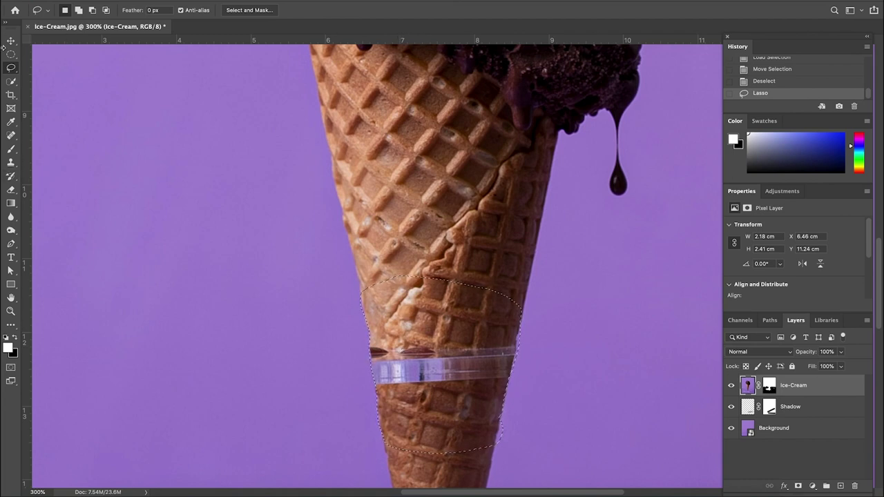
click(9, 163)
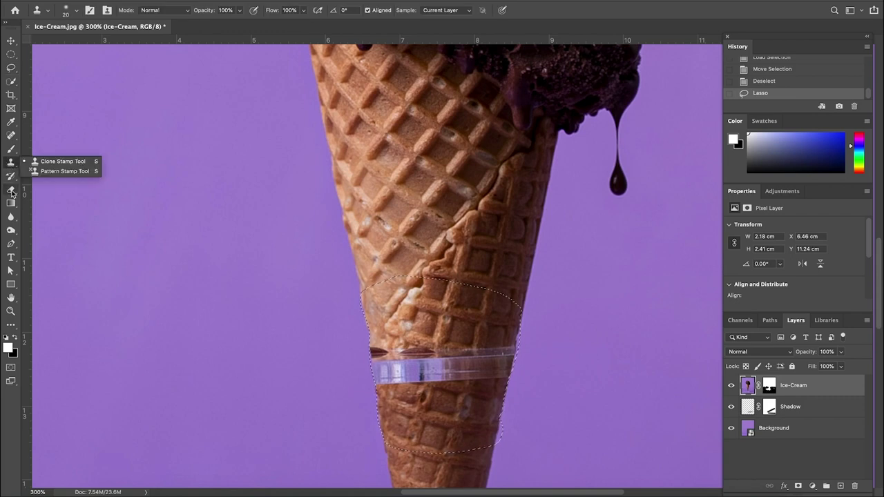
- Choose the Clone Stamp Tool from the stamp tool group
click(12, 137)
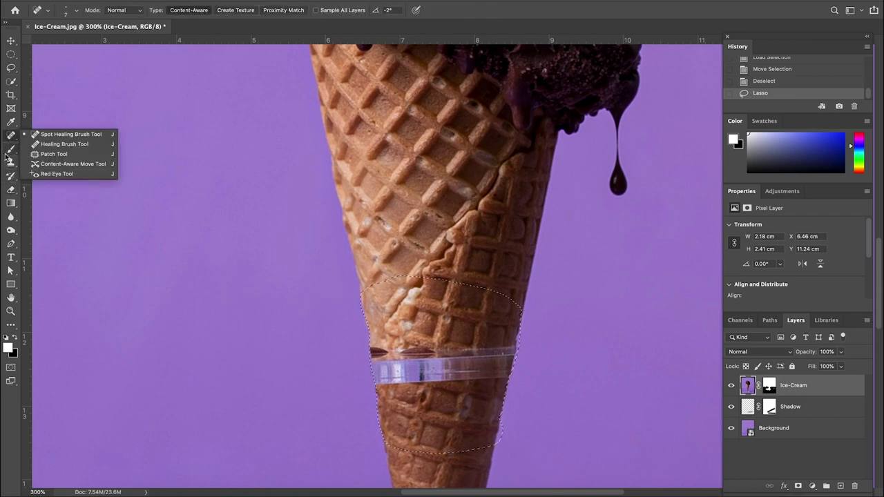
click(12, 176)
click(12, 165)
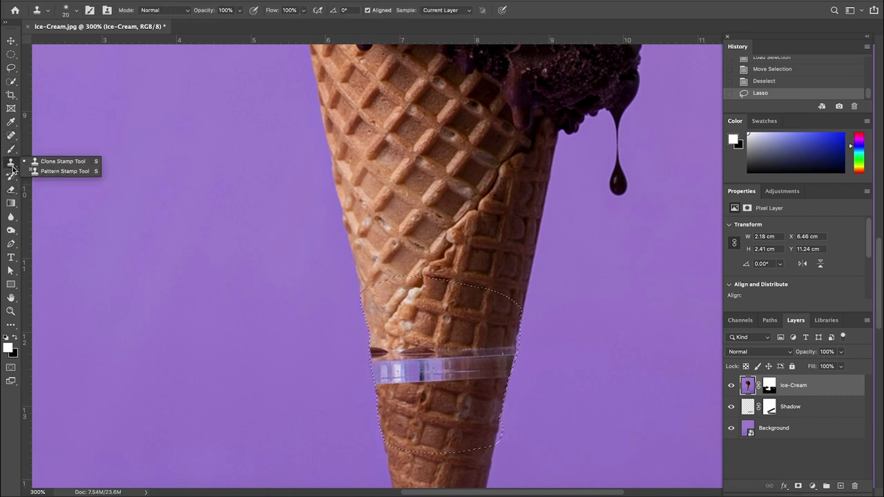
click(55, 163)
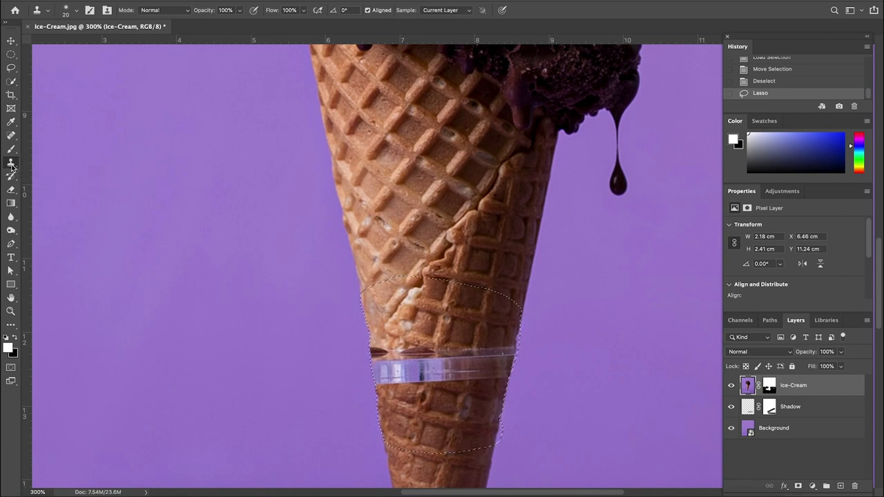
click(12, 166)
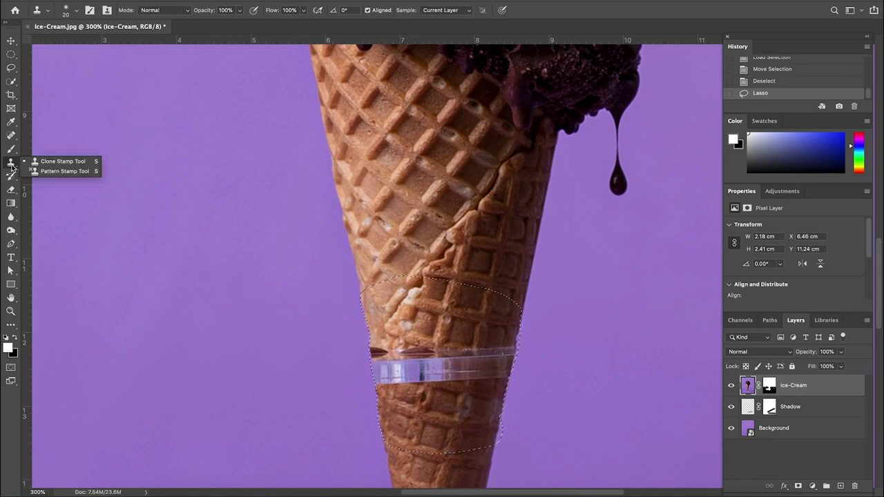
click(66, 162)
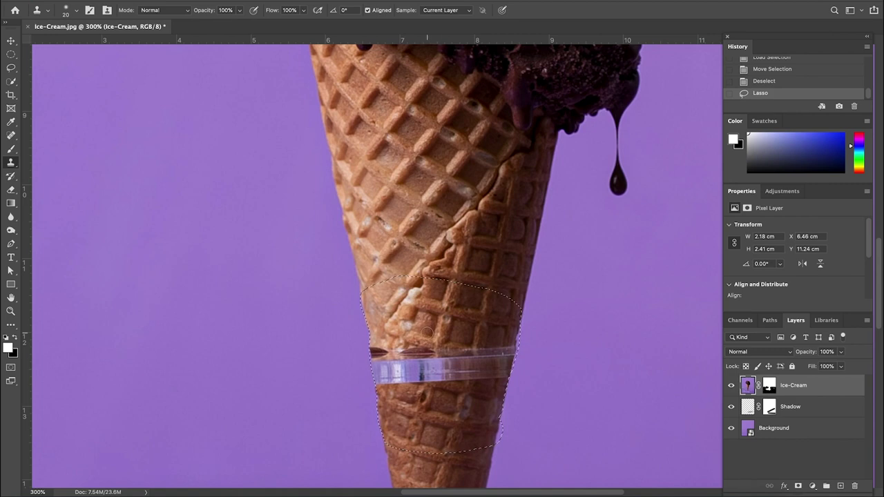
- Set the clone brush to 59 px with 0% hardness and dismiss the source-point alert
click(75, 12)
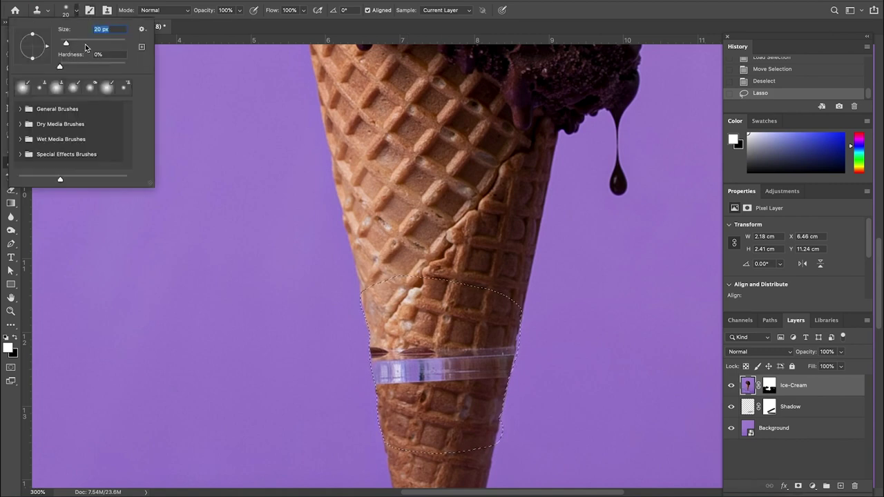
drag(86, 45, 92, 42)
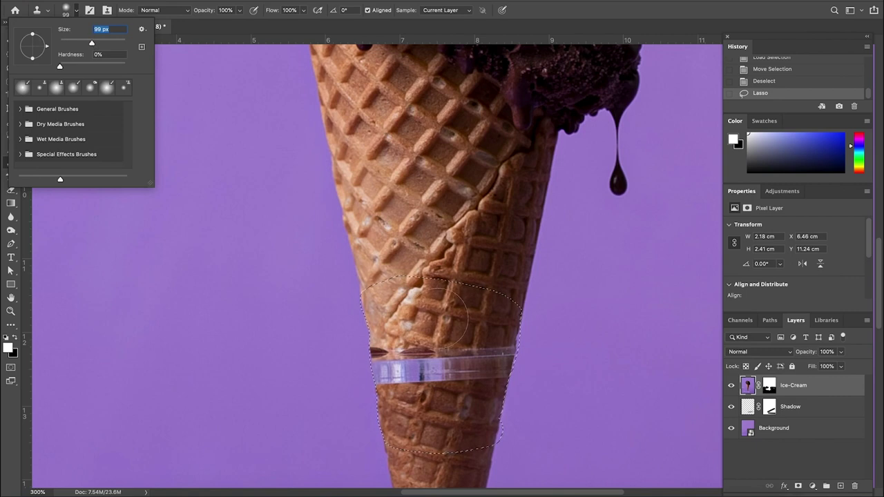
drag(92, 44, 79, 44)
click(530, 165)
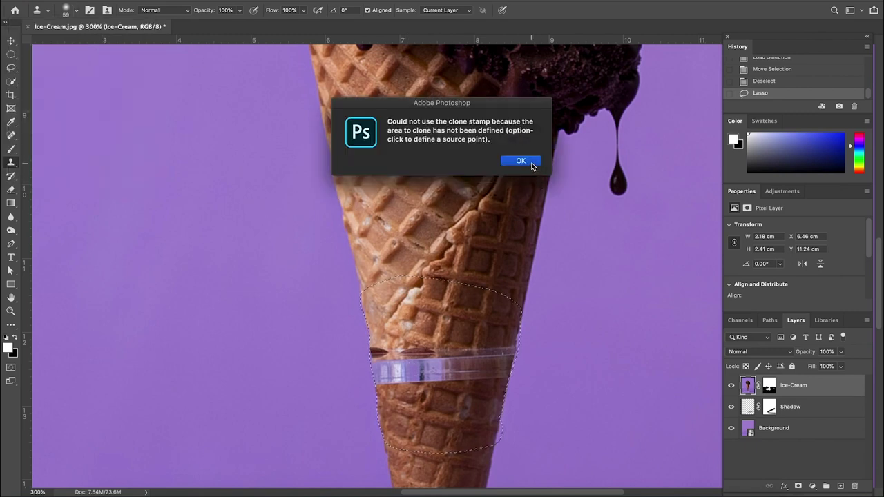
click(528, 160)
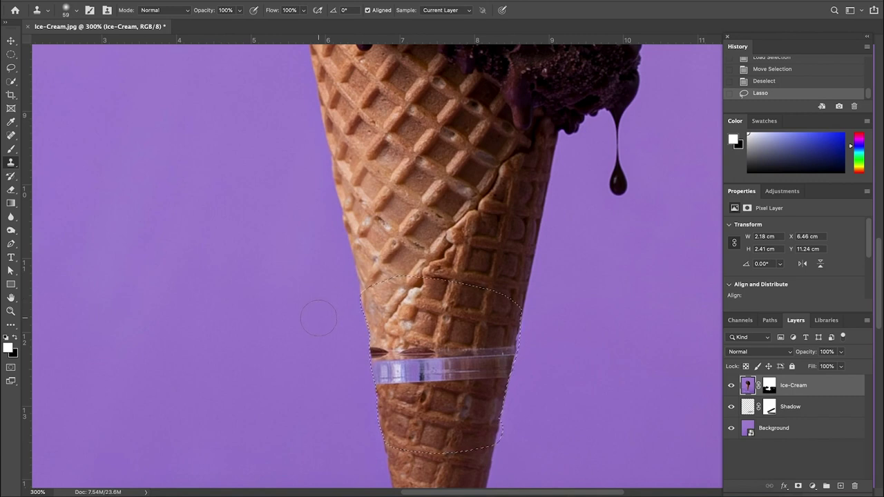
key(alt)
- Sample cone texture above the band and clone it over the band's right side
alt+click(484, 318)
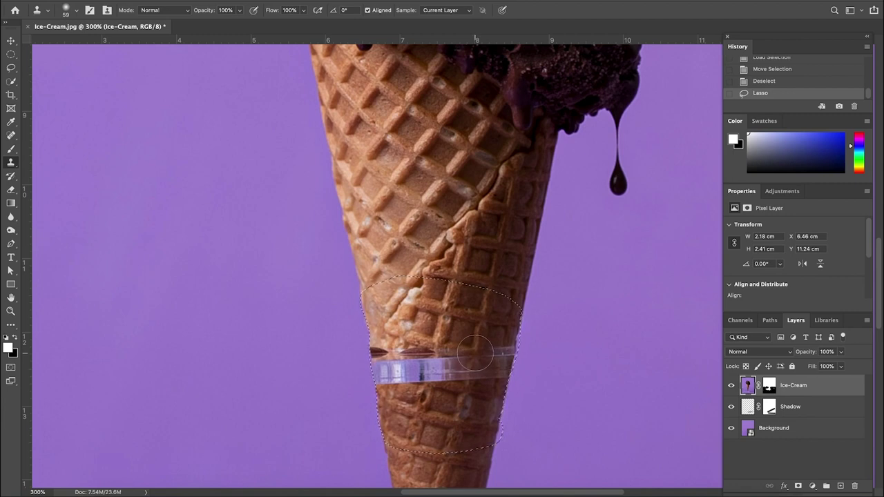
click(475, 353)
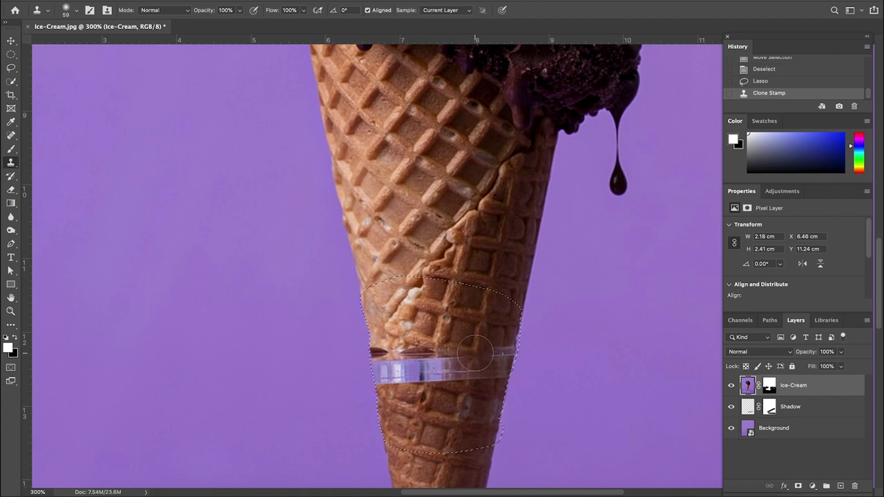
click(475, 353)
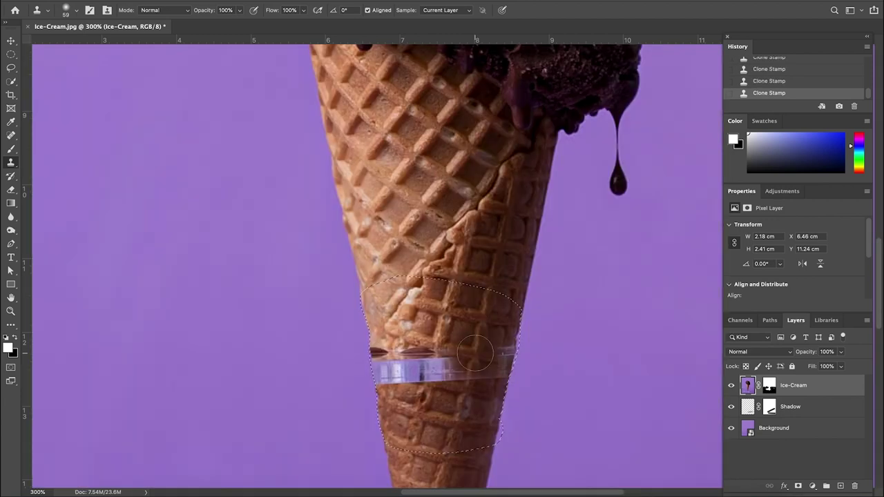
drag(469, 355, 472, 382)
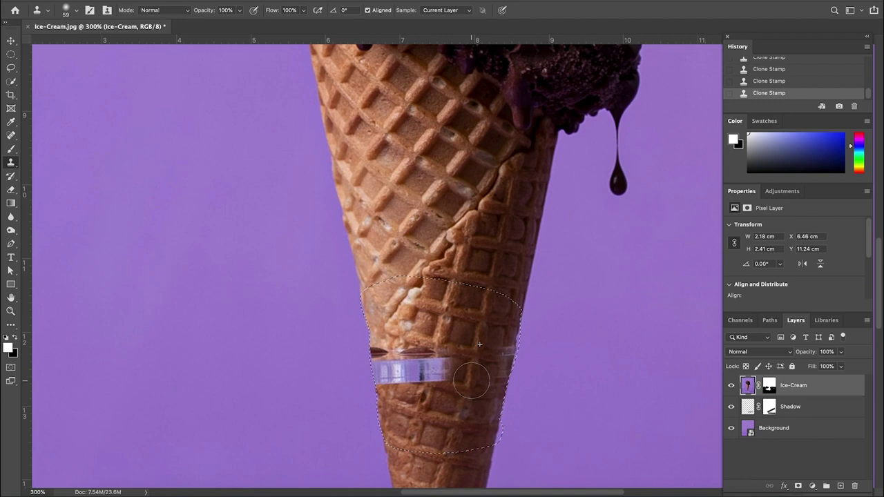
- Clone over the right-edge remnant and the band's left side from a new source, undoing one stroke
mouse_move(472, 381)
mouse_down()
mouse_move(502, 353)
mouse_move(511, 349)
mouse_move(501, 365)
mouse_move(516, 355)
mouse_move(499, 354)
mouse_move(519, 354)
mouse_move(502, 354)
mouse_move(493, 389)
mouse_move(410, 380)
mouse_move(467, 357)
mouse_up()
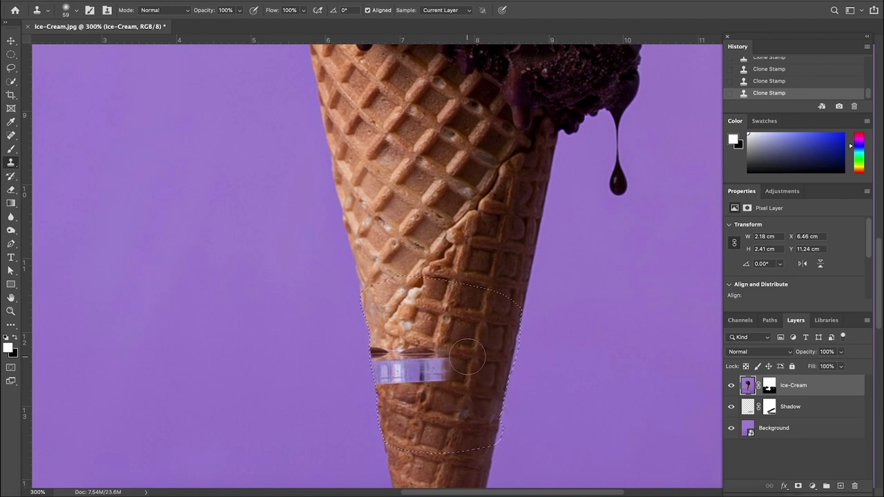
alt+click(448, 310)
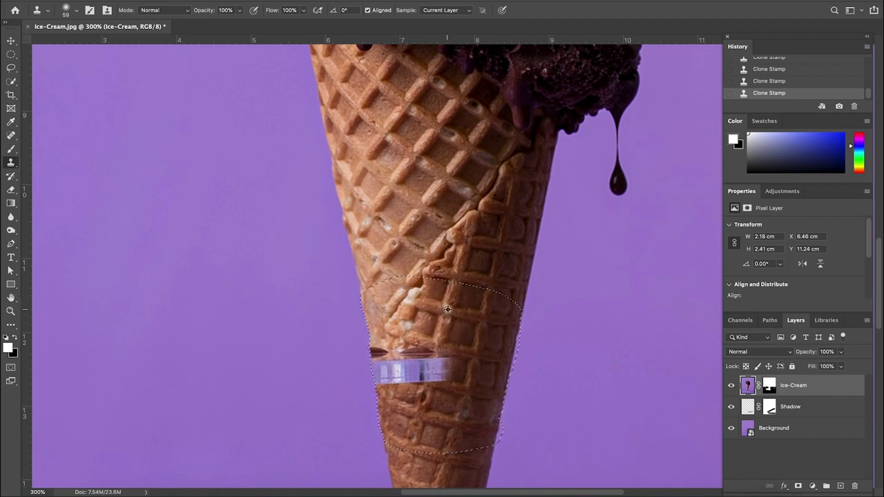
mouse_move(434, 354)
mouse_down()
mouse_move(442, 342)
mouse_move(421, 366)
mouse_up()
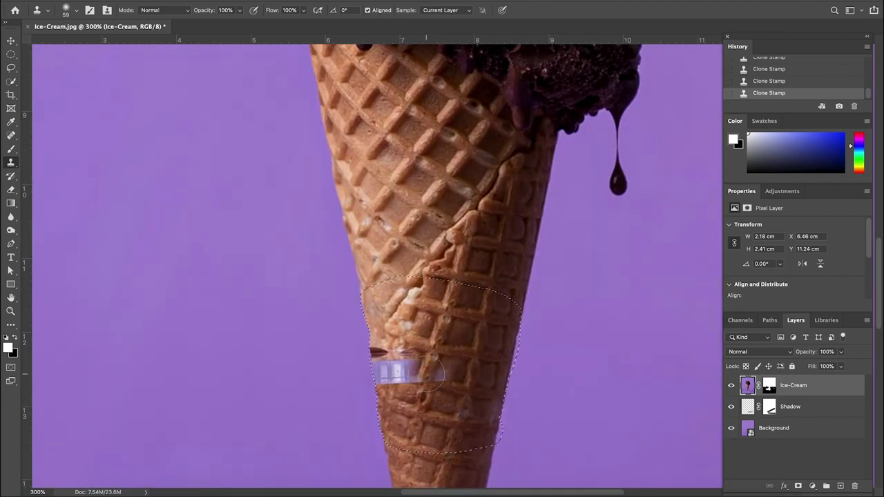
key(ctrl+z)
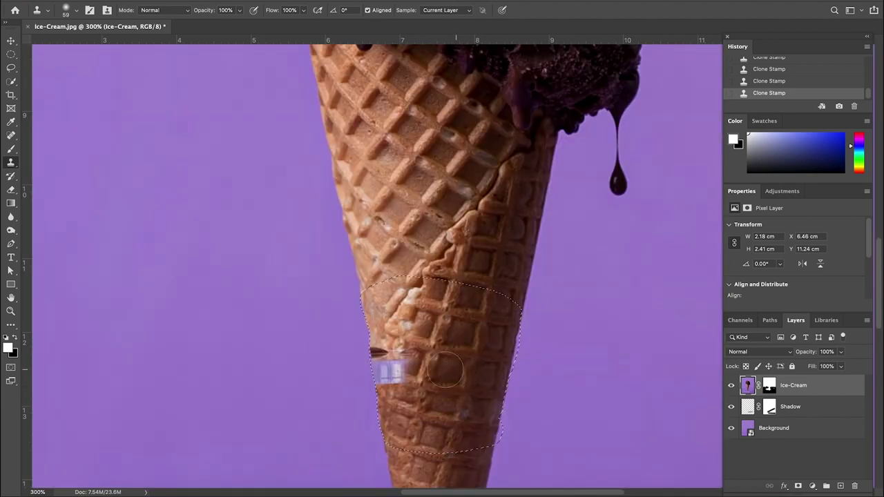
mouse_move(407, 400)
mouse_down()
mouse_move(399, 359)
mouse_move(412, 370)
mouse_move(384, 364)
mouse_move(392, 373)
mouse_move(379, 354)
mouse_up()
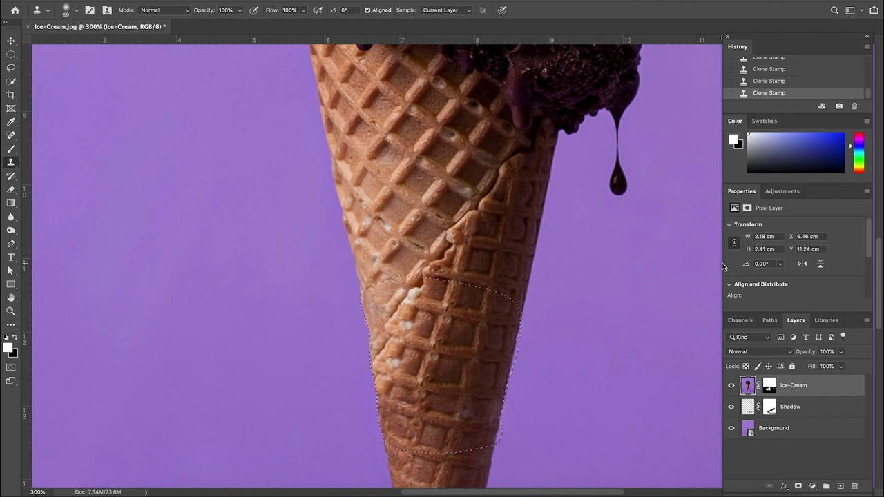
- Deselect and zoom out to view the whole image with the floating cone
key(ctrl+d)
key(ctrl+minus)
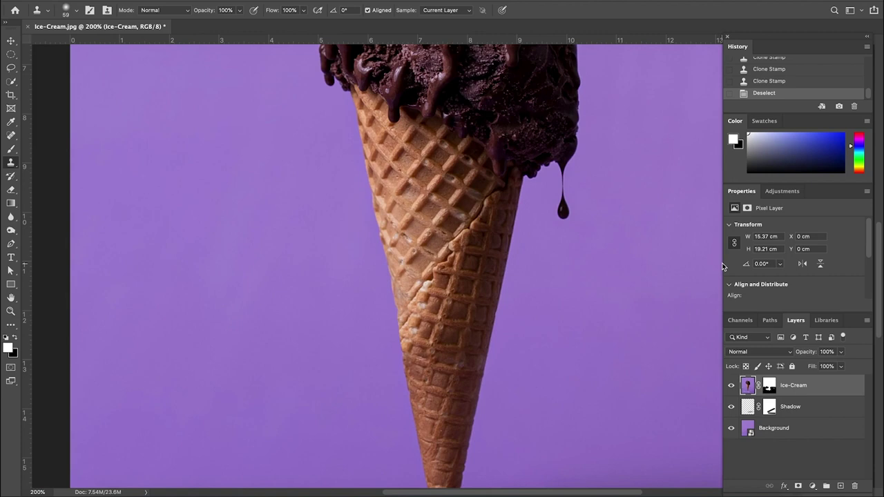
key(ctrl+minus)
key(ctrl+minus)
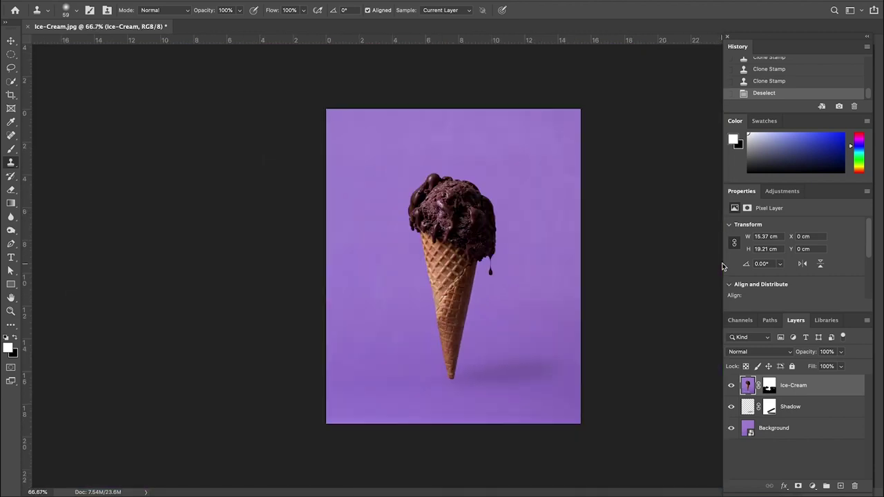